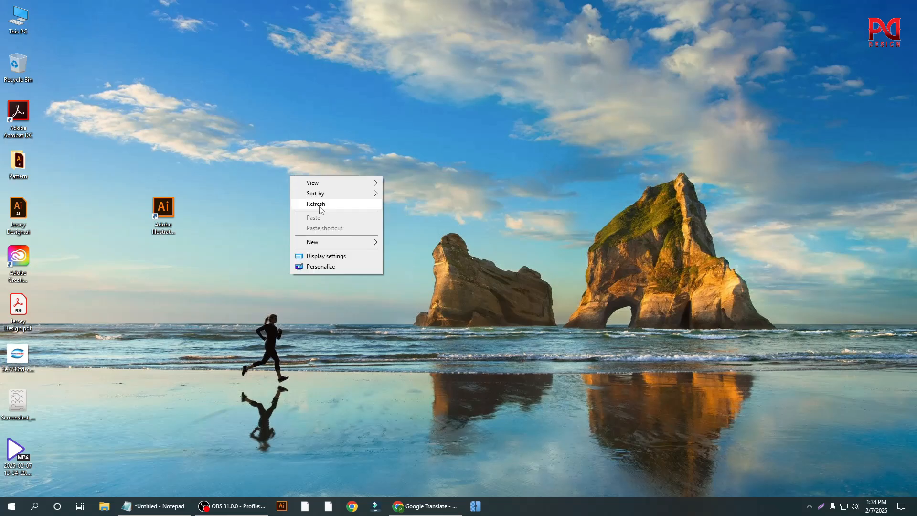
{"action": "left_click", "coordinate": [306, 202]}
{"action": "right_click", "coordinate": [287, 167]}
{"action": "left_click", "coordinate": [305, 195]}
{"action": "right_click", "coordinate": [268, 168]}
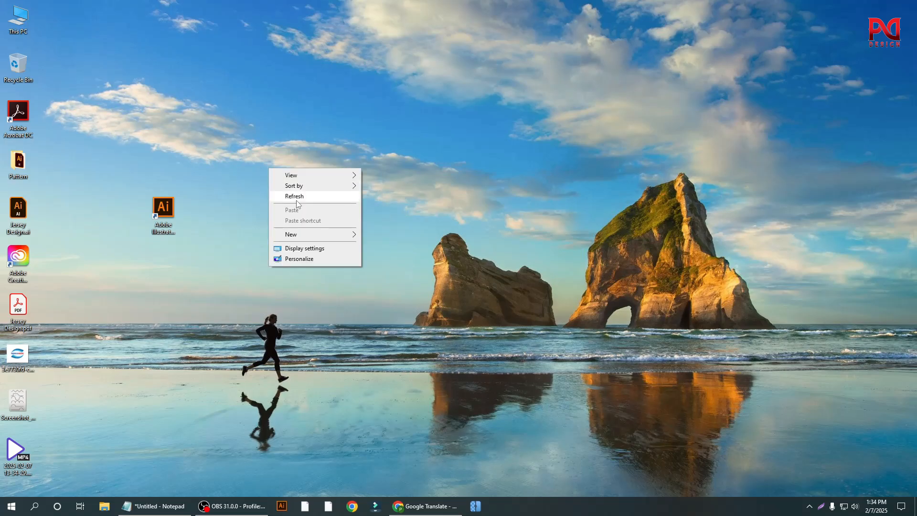
{"action": "left_click", "coordinate": [291, 196]}
Launch Adobe Illustrator from the desktop.
{"action": "double_click", "coordinate": [161, 214]}
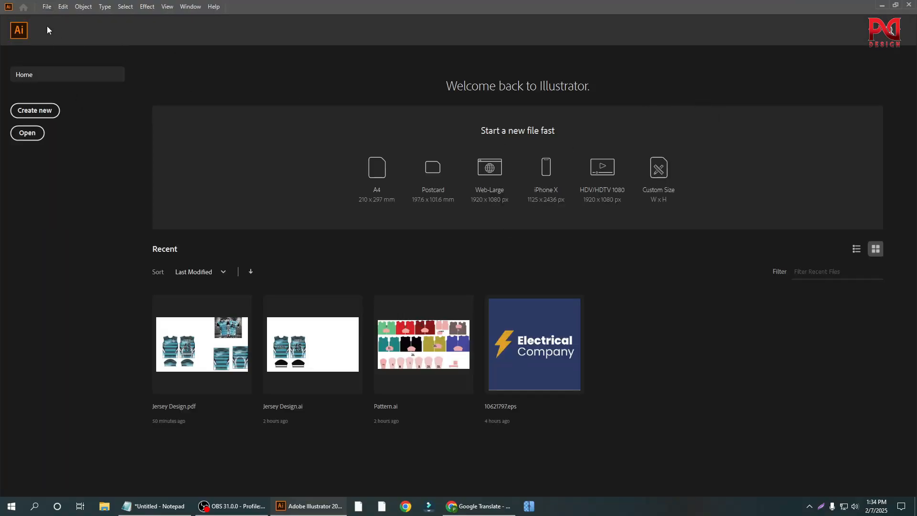
{"action": "left_click", "coordinate": [46, 6]}
{"action": "mouse_move", "coordinate": [63, 6]}
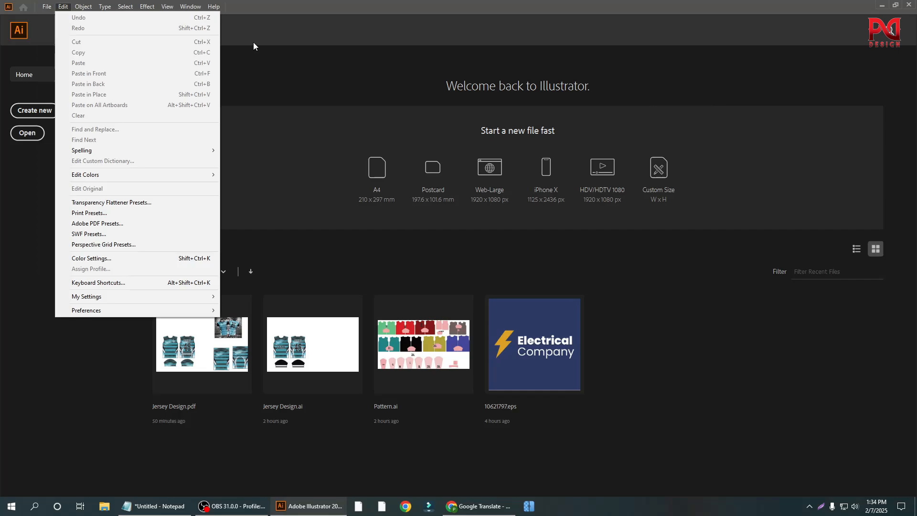
{"action": "left_click", "coordinate": [262, 7]}
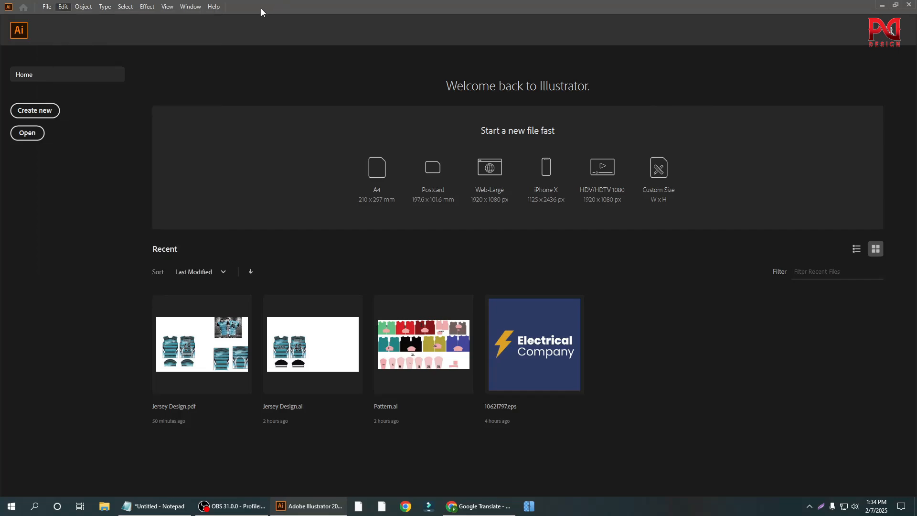
Create a new document from the Web preset Common, 1366 x 768 px.
{"action": "left_click", "coordinate": [46, 7]}
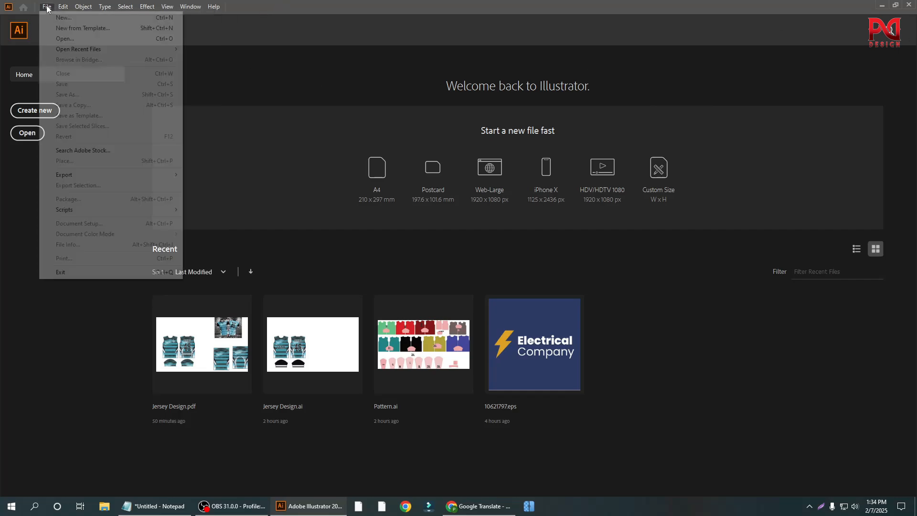
{"action": "left_click", "coordinate": [54, 19]}
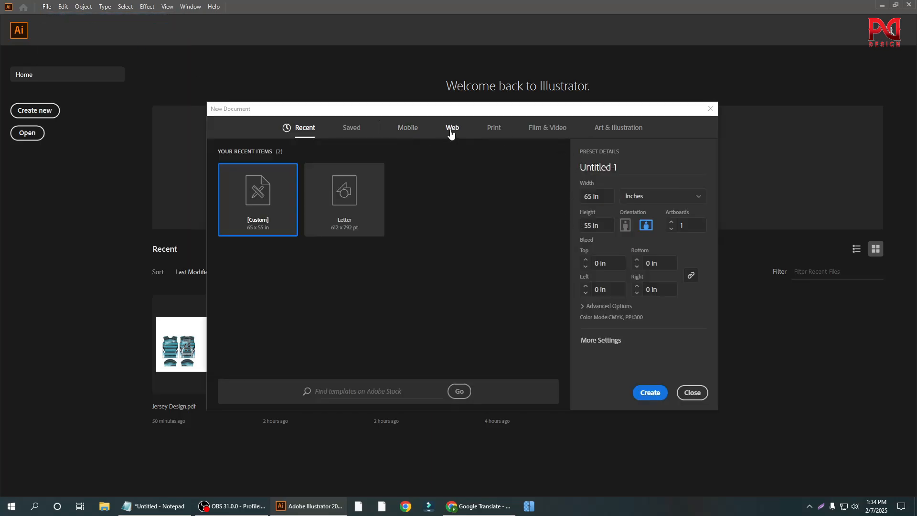
{"action": "left_click", "coordinate": [452, 128]}
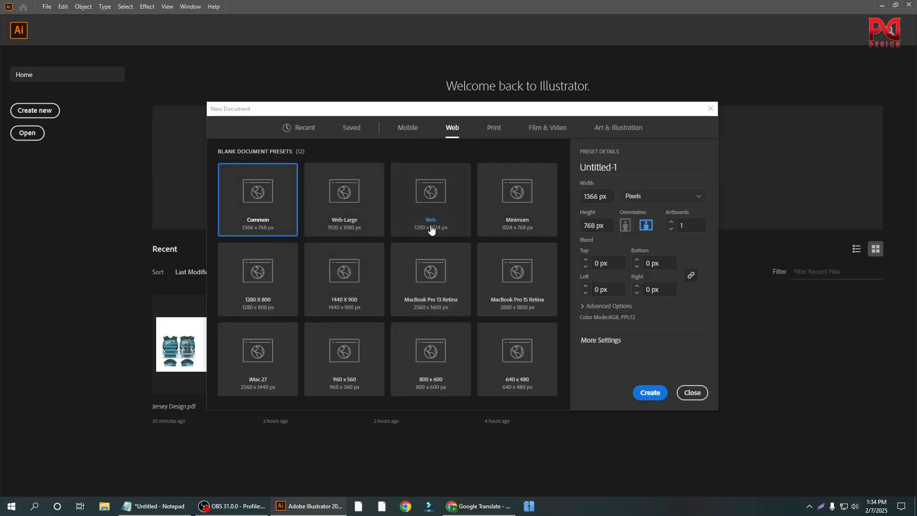
{"action": "left_click", "coordinate": [494, 127]}
{"action": "left_click", "coordinate": [450, 134]}
{"action": "left_click", "coordinate": [648, 394]}
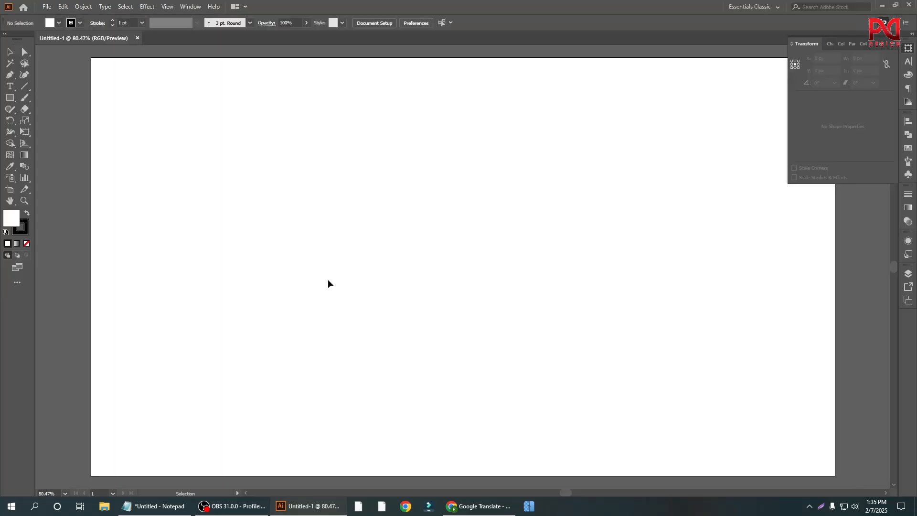
Enlarge the artboard's height symmetrically to about 1002 px.
{"action": "left_click", "coordinate": [11, 191]}
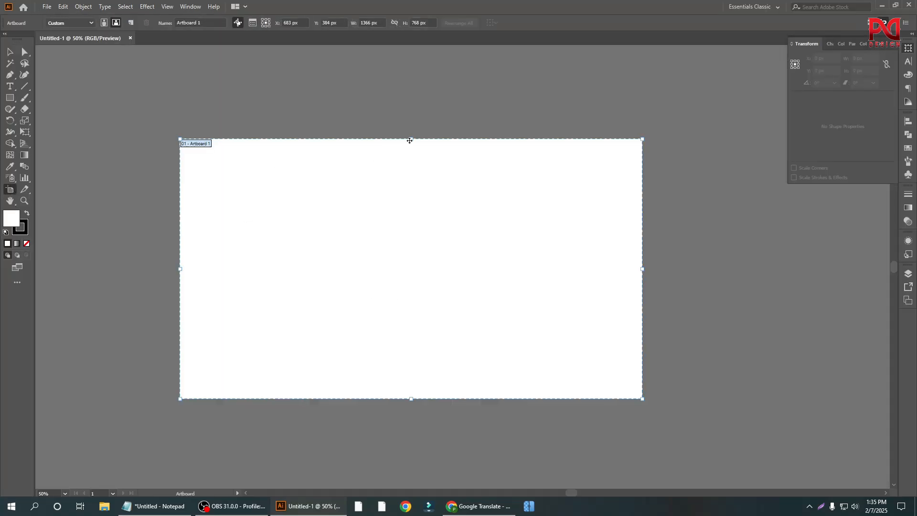
{"action": "left_click_drag", "start_coordinate": [409, 141], "coordinate": [409, 99]}
{"action": "key", "text": "v"}
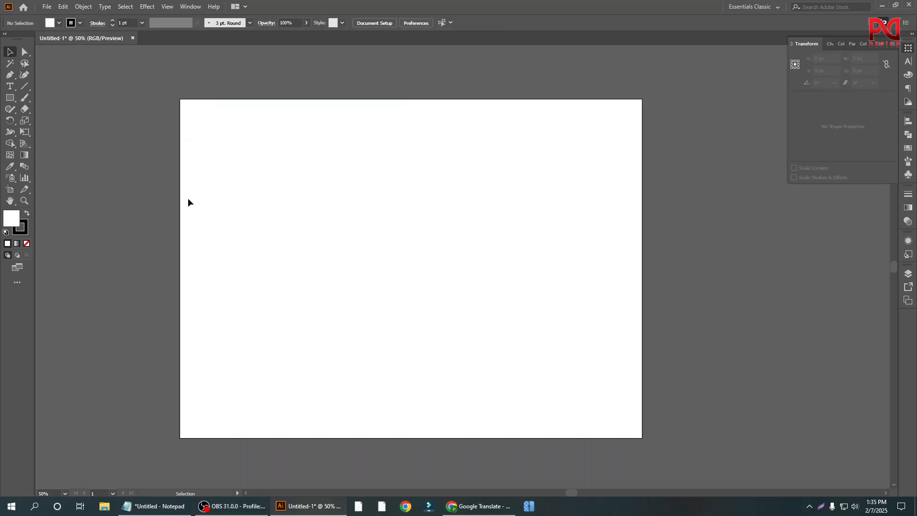
{"action": "left_click", "coordinate": [24, 53]}
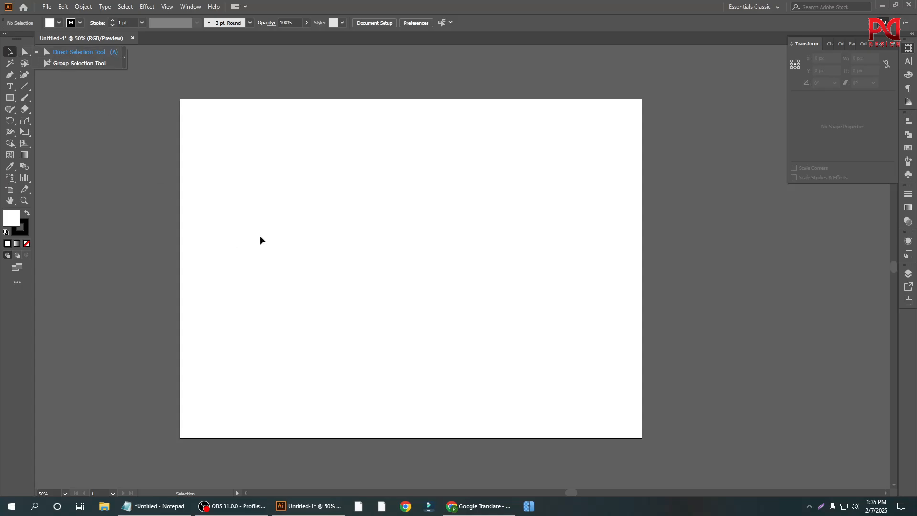
{"action": "left_click", "coordinate": [287, 204]}
{"action": "key", "text": "ctrl+minus"}
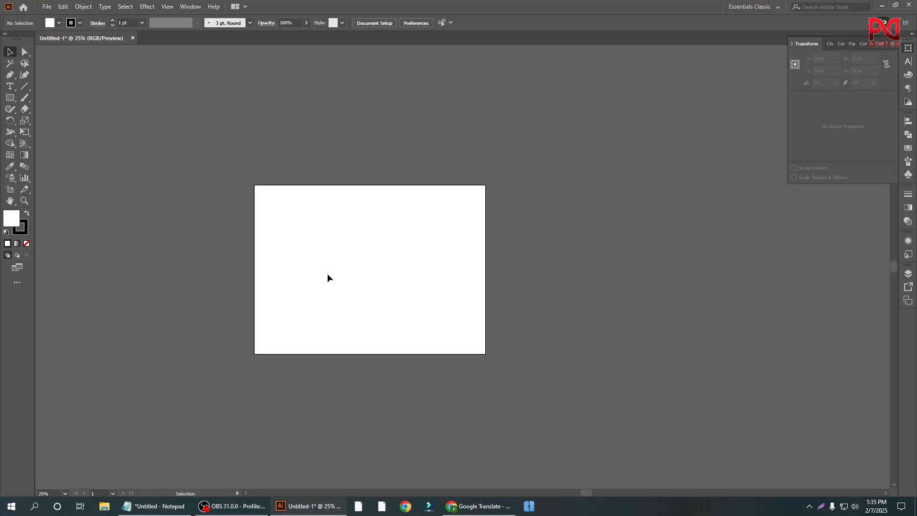
{"action": "key", "text": "ctrl+plus"}
{"action": "key", "text": "ctrl+minus"}
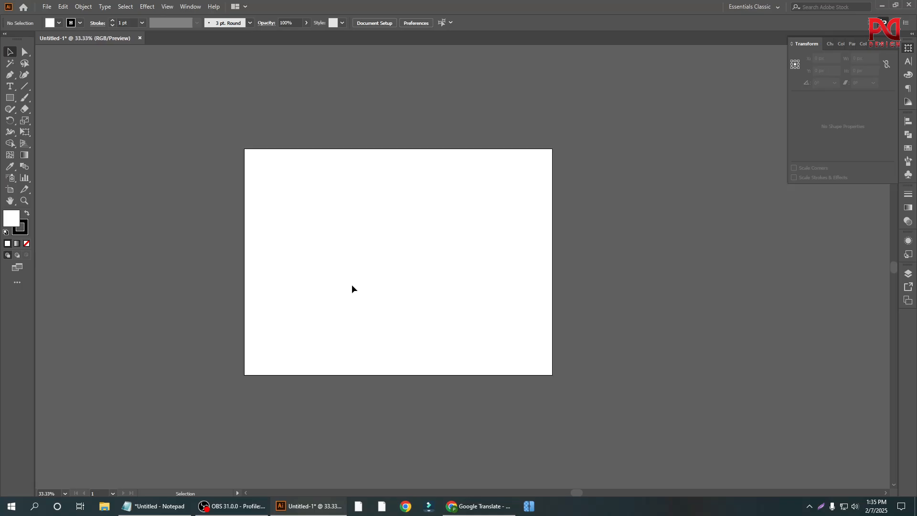
Enlarge the artboard symmetrically to about 1602 px wide and 1368 px high, then leave artboard editing.
{"action": "left_click", "coordinate": [11, 191]}
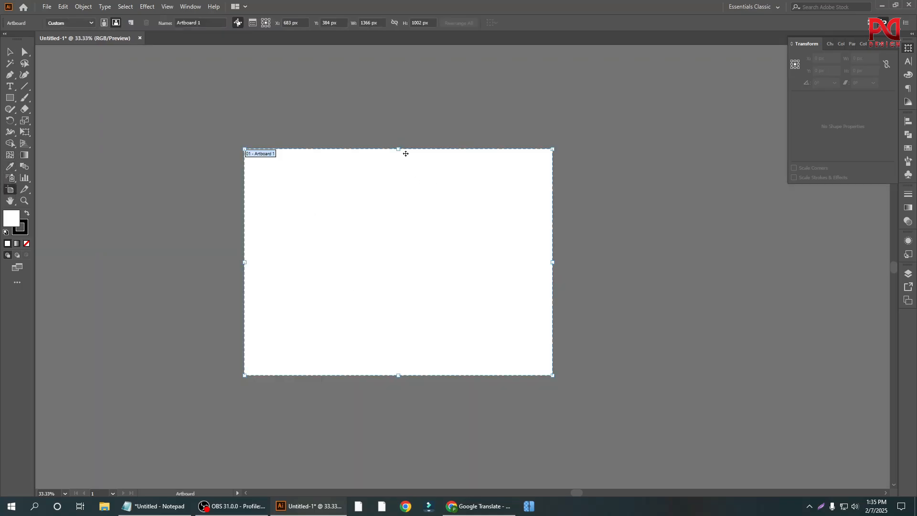
{"action": "left_click_drag", "start_coordinate": [398, 149], "coordinate": [398, 107]}
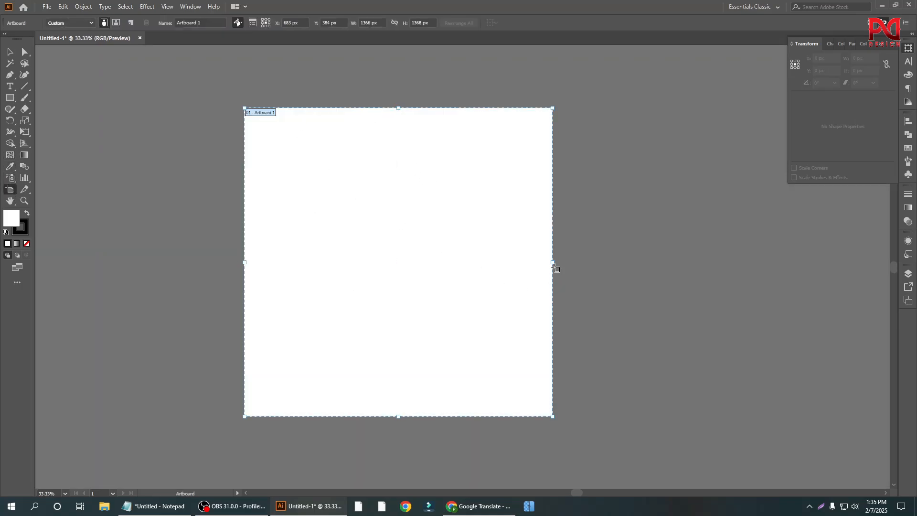
{"action": "left_click_drag", "start_coordinate": [554, 263], "coordinate": [579, 263]}
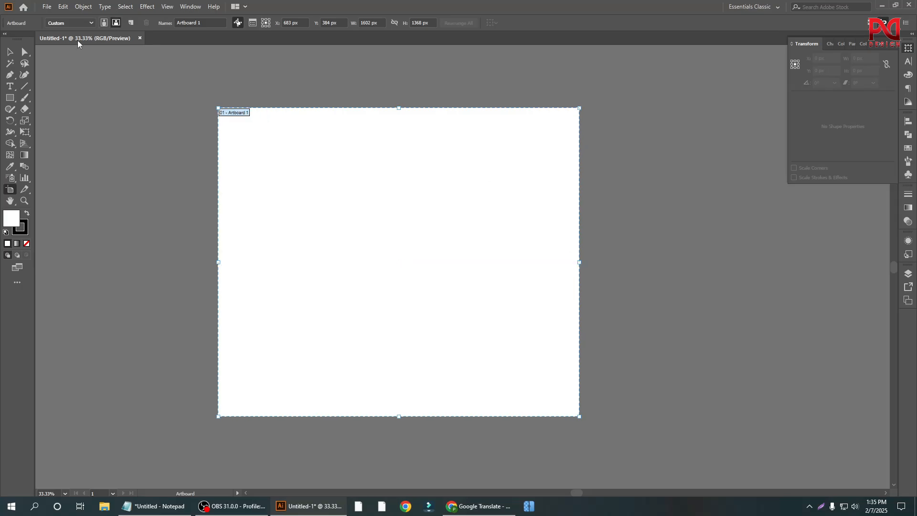
{"action": "left_click", "coordinate": [10, 52]}
{"action": "scroll", "coordinate": [328, 221], "scroll_direction": "up", "scroll_amount": 1}
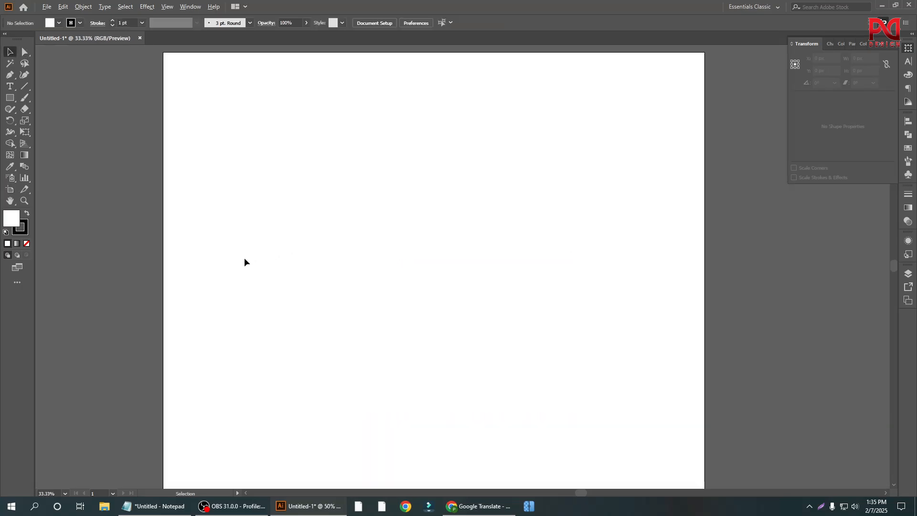
{"action": "scroll", "coordinate": [244, 257], "scroll_direction": "down", "scroll_amount": 1}
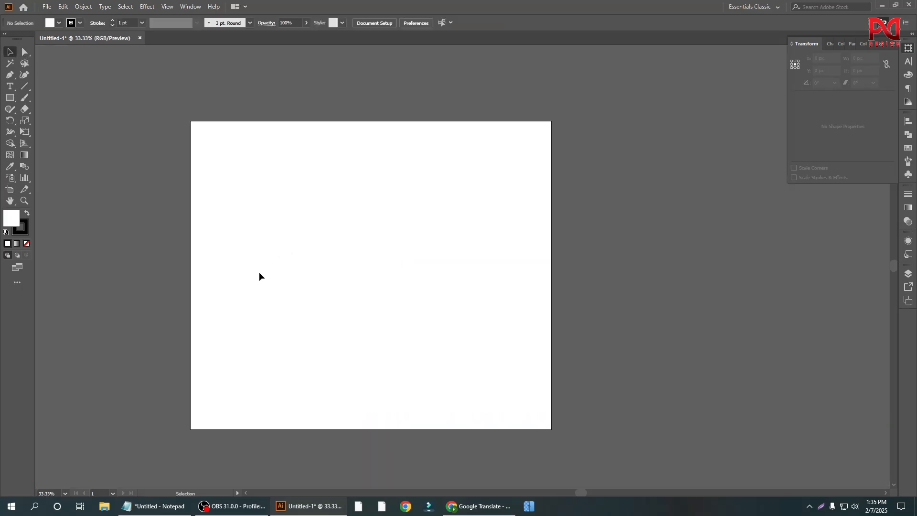
{"action": "left_click", "coordinate": [26, 52]}
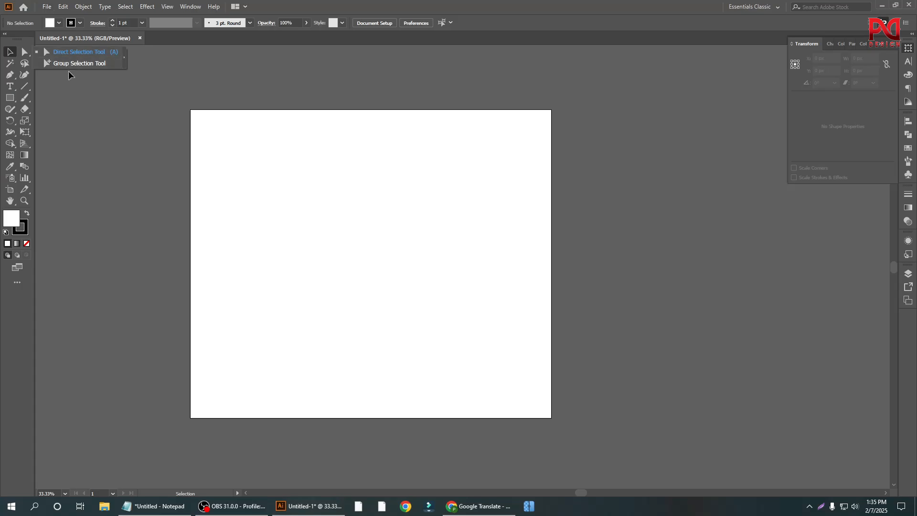
{"action": "left_click", "coordinate": [287, 258]}
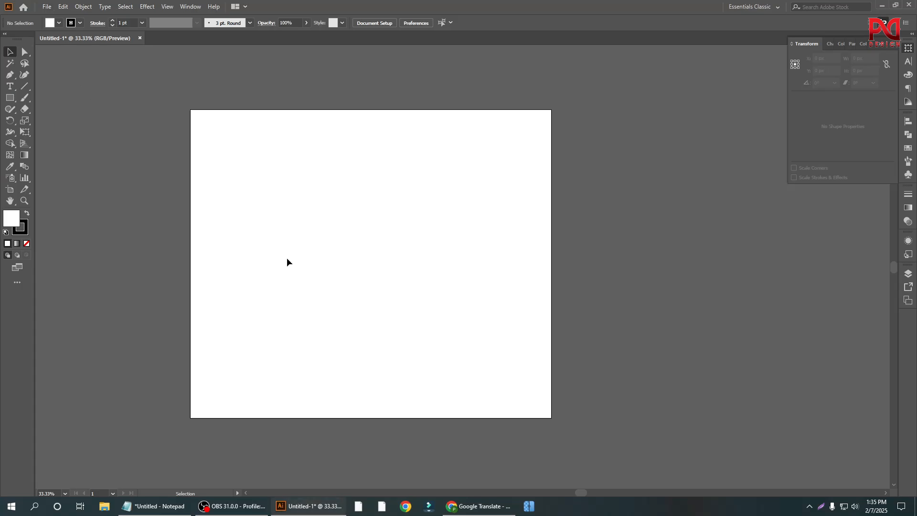
Draw a square of about 242 px near the artboard's upper-left corner with the Rectangle tool.
{"action": "left_click", "coordinate": [10, 97]}
{"action": "scroll", "coordinate": [351, 266], "scroll_direction": "up", "scroll_amount": 1}
{"action": "scroll", "coordinate": [351, 266], "scroll_direction": "down", "scroll_amount": 1}
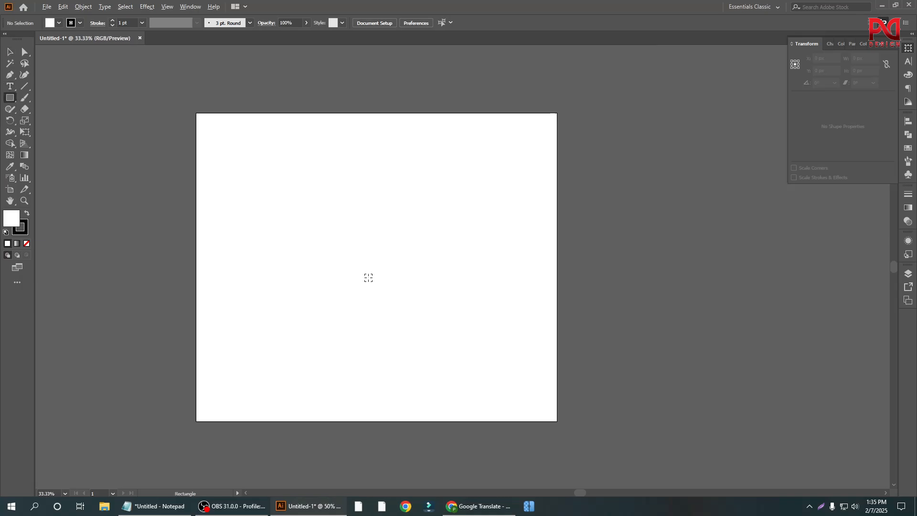
{"action": "left_click_drag", "start_coordinate": [215, 145], "coordinate": [270, 201]}
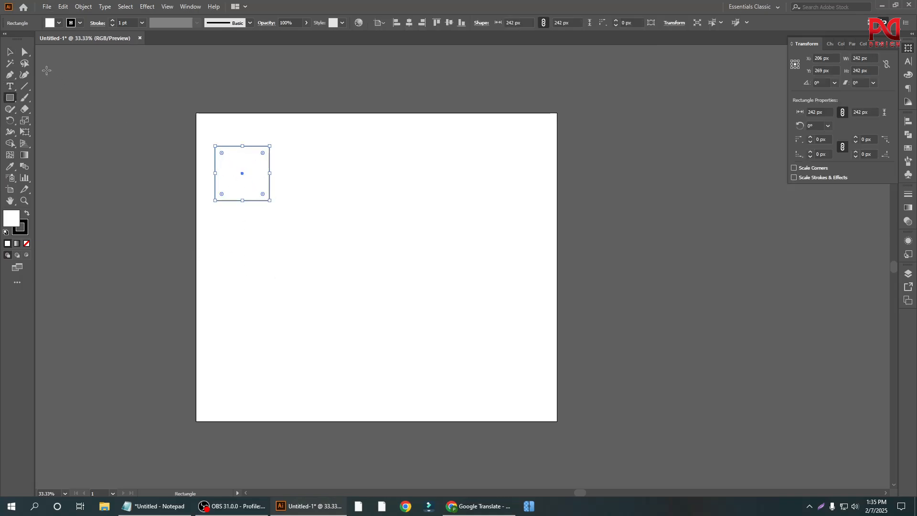
{"action": "left_click", "coordinate": [9, 53]}
Fill the square with red and remove its stroke.
{"action": "left_click", "coordinate": [59, 22]}
{"action": "left_click", "coordinate": [19, 36]}
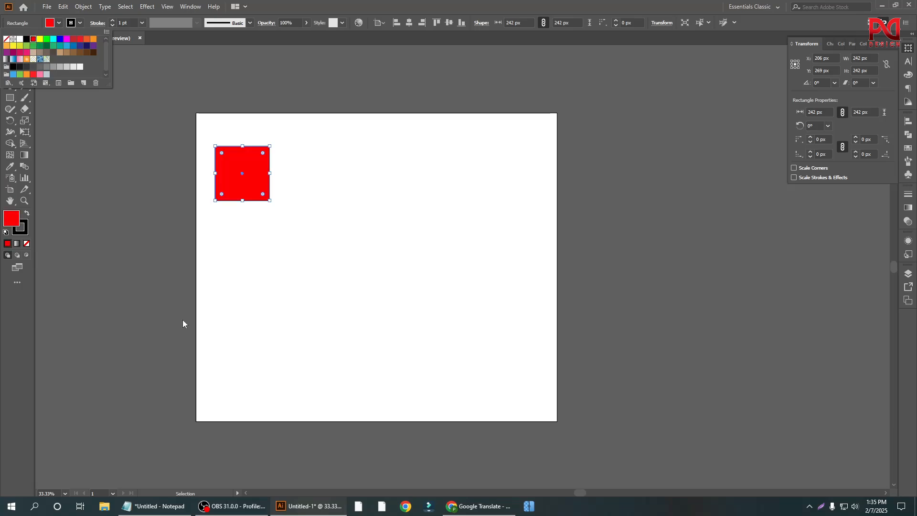
{"action": "left_click", "coordinate": [80, 23]}
{"action": "left_click", "coordinate": [7, 40]}
Scale the red square down to about 168 px and place a copy of it to its lower right.
{"action": "scroll", "coordinate": [259, 258], "scroll_direction": "up", "scroll_amount": 1, "text": "alt"}
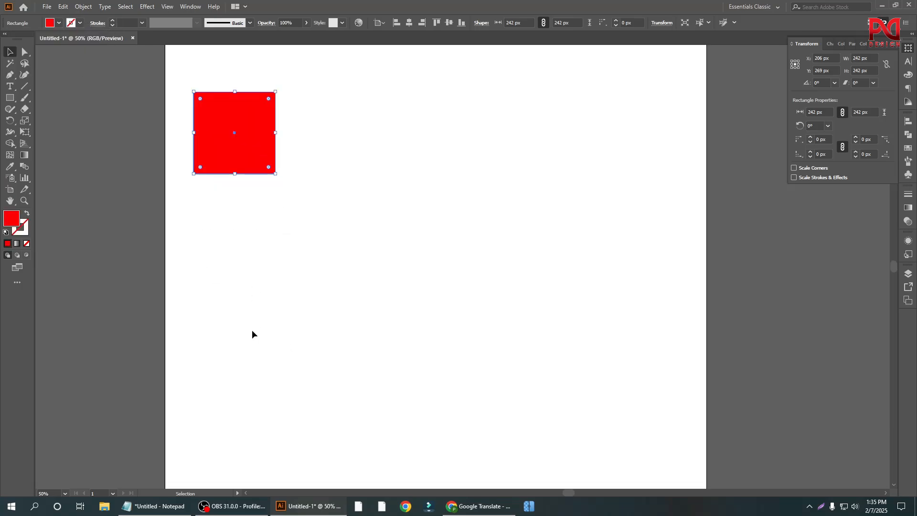
{"action": "scroll", "coordinate": [252, 330], "scroll_direction": "up", "scroll_amount": 1}
{"action": "left_click_drag", "start_coordinate": [275, 209], "coordinate": [339, 212], "text": "alt+shift"}
{"action": "left_click", "coordinate": [302, 259]}
{"action": "left_click", "coordinate": [341, 253]}
{"action": "left_click", "coordinate": [401, 285]}
{"action": "scroll", "coordinate": [351, 237], "scroll_direction": "down", "scroll_amount": 1, "text": "alt"}
Fill the copied square with magenta.
{"action": "left_click", "coordinate": [351, 230]}
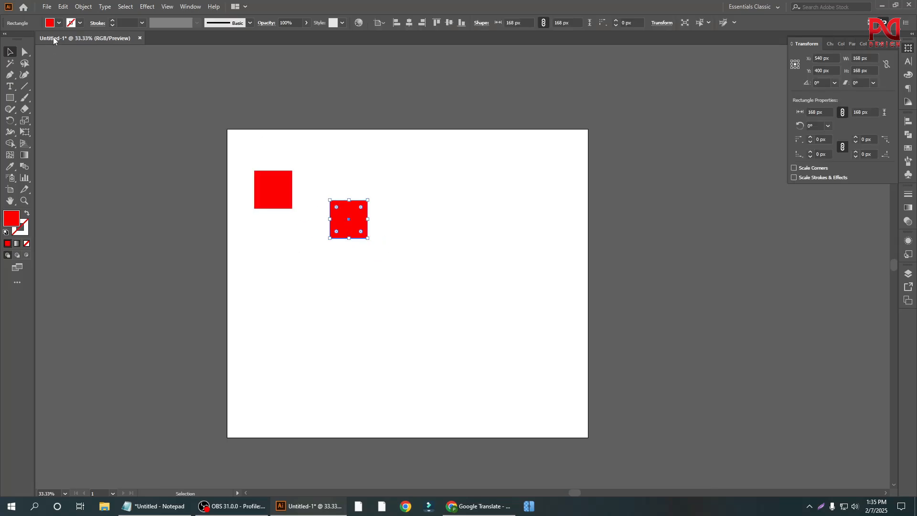
{"action": "left_click", "coordinate": [59, 23]}
{"action": "left_click", "coordinate": [267, 345]}
{"action": "left_click", "coordinate": [58, 23]}
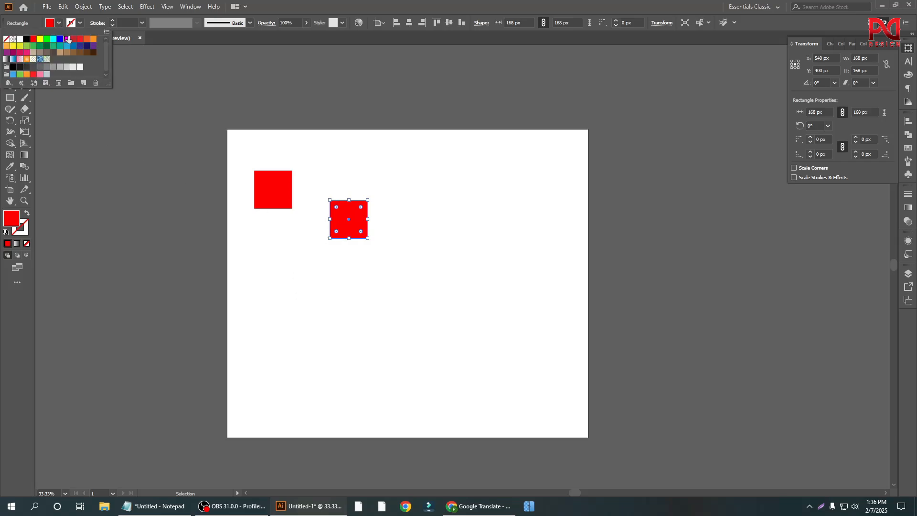
{"action": "left_click", "coordinate": [68, 40]}
{"action": "left_click", "coordinate": [318, 330]}
Duplicate the magenta square six times and scatter the copies across the artboard.
{"action": "left_click", "coordinate": [377, 248]}
{"action": "left_click_drag", "start_coordinate": [359, 225], "coordinate": [459, 299]}
{"action": "left_click", "coordinate": [472, 243]}
{"action": "left_click", "coordinate": [375, 287]}
{"action": "left_click", "coordinate": [463, 327]}
{"action": "left_click_drag", "start_coordinate": [348, 288], "coordinate": [493, 251]}
{"action": "left_click", "coordinate": [331, 346]}
{"action": "left_click", "coordinate": [365, 318]}
{"action": "left_click", "coordinate": [369, 340]}
{"action": "left_click", "coordinate": [470, 308]}
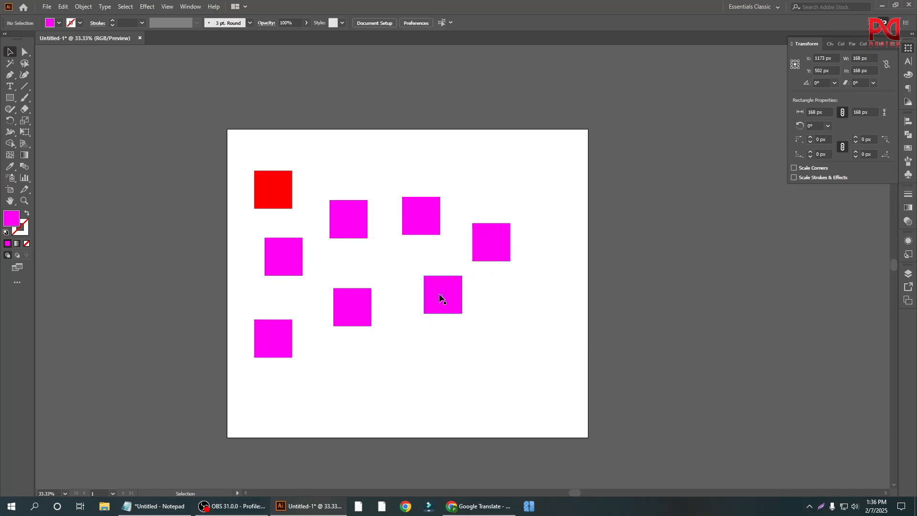
Add two more magenta copies, at the lower right and the centre, and spread the two upper squares farther up and right.
{"action": "left_click_drag", "start_coordinate": [440, 298], "coordinate": [503, 343]}
{"action": "left_click_drag", "start_coordinate": [426, 214], "coordinate": [483, 185]}
{"action": "left_click", "coordinate": [382, 191]}
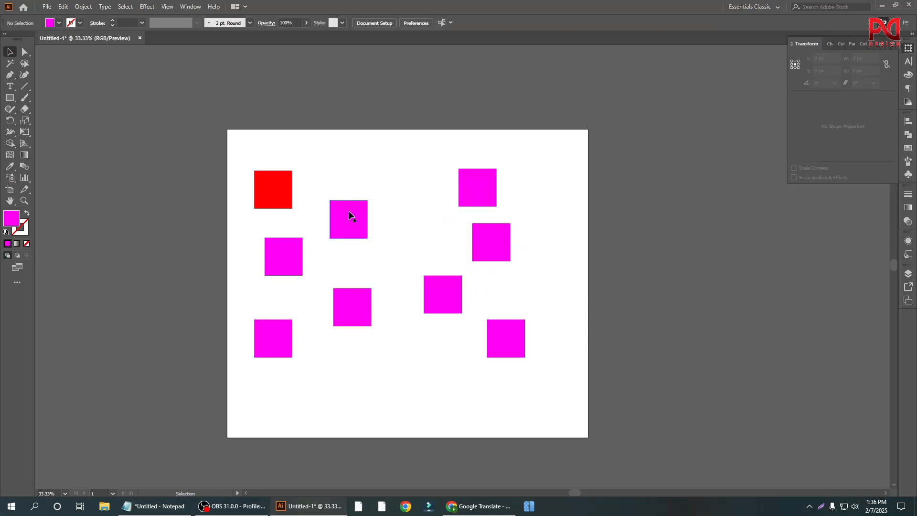
{"action": "left_click_drag", "start_coordinate": [352, 213], "coordinate": [390, 172]}
{"action": "left_click", "coordinate": [374, 316]}
{"action": "left_click_drag", "start_coordinate": [364, 312], "coordinate": [388, 252]}
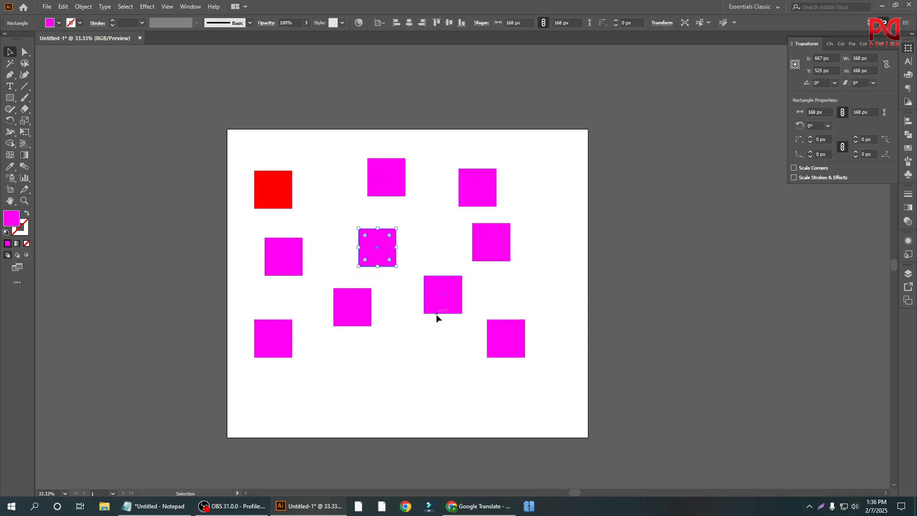
Fill the two magenta squares in the lower middle of the artboard with dark blue.
{"action": "left_click", "coordinate": [436, 309]}
{"action": "left_click_drag", "start_coordinate": [323, 298], "coordinate": [457, 346]}
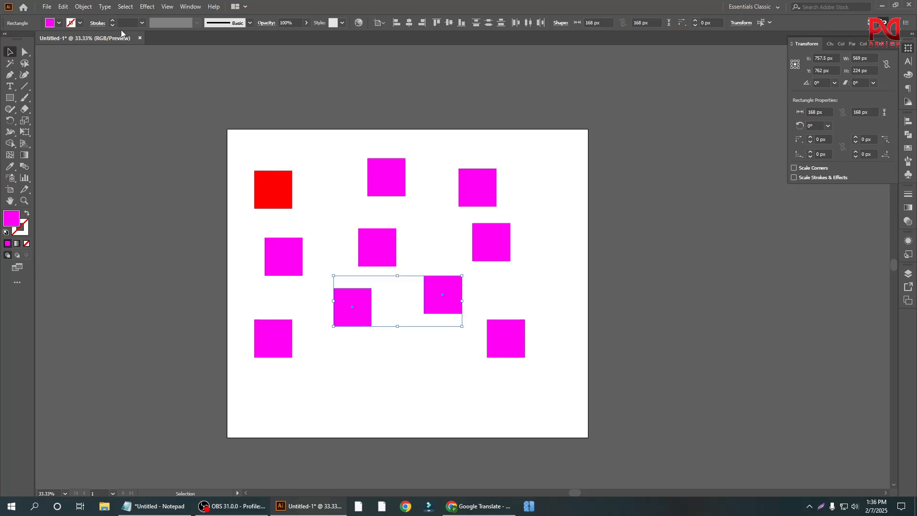
{"action": "left_click", "coordinate": [70, 23]}
{"action": "left_click", "coordinate": [82, 50]}
{"action": "left_click", "coordinate": [212, 229]}
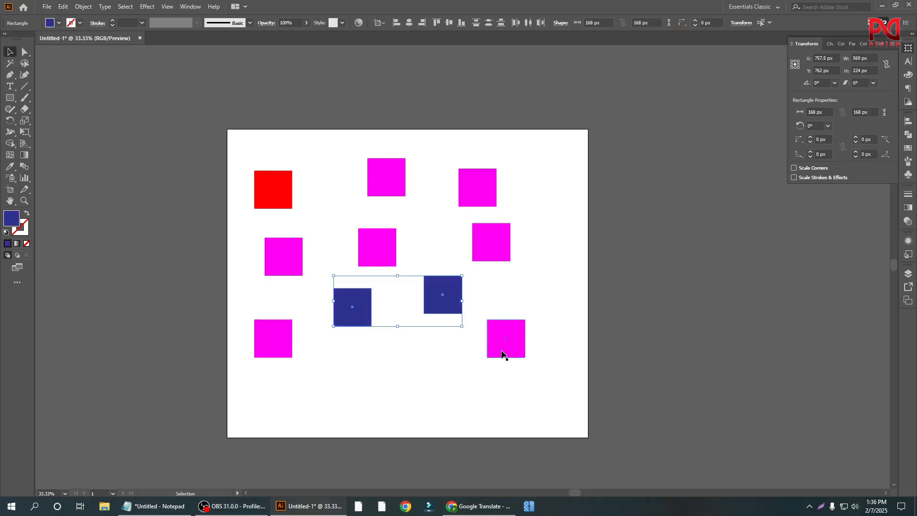
Fill the two lower magenta squares on the artboard's right side with orange.
{"action": "left_click_drag", "start_coordinate": [545, 232], "coordinate": [500, 359]}
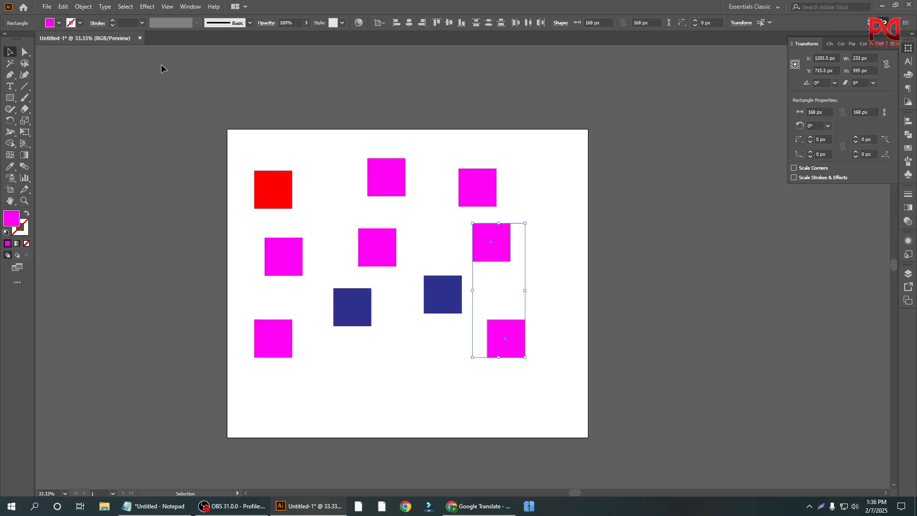
{"action": "left_click", "coordinate": [69, 25]}
{"action": "left_click", "coordinate": [85, 39]}
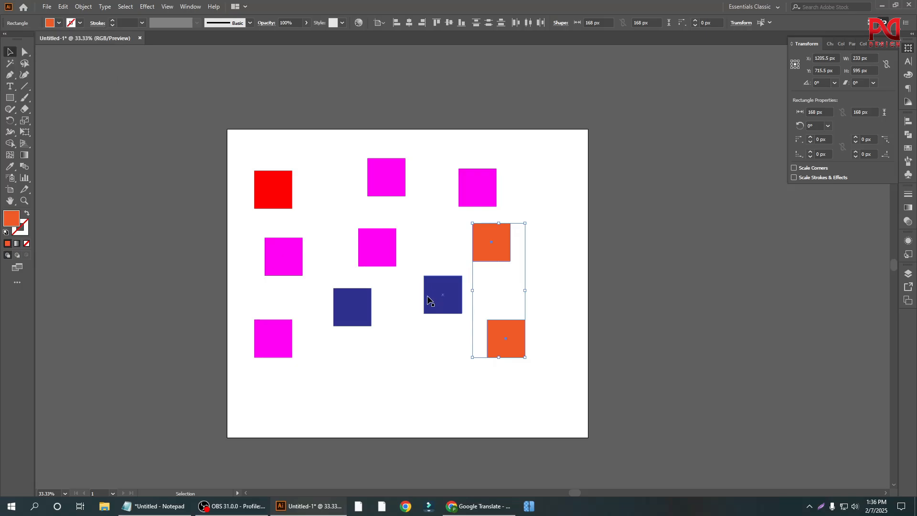
Fill the magenta square directly below the red one with dark blue.
{"action": "left_click", "coordinate": [274, 262]}
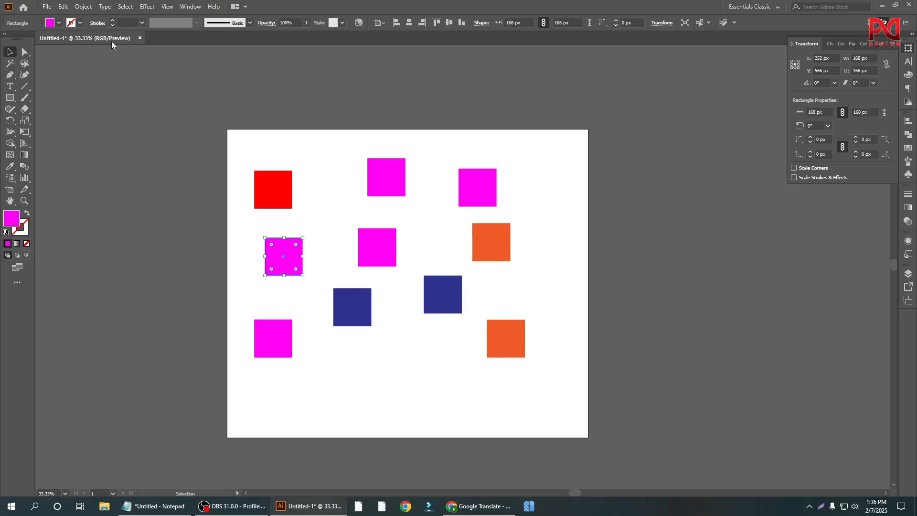
{"action": "left_click", "coordinate": [61, 23]}
{"action": "left_click", "coordinate": [80, 45]}
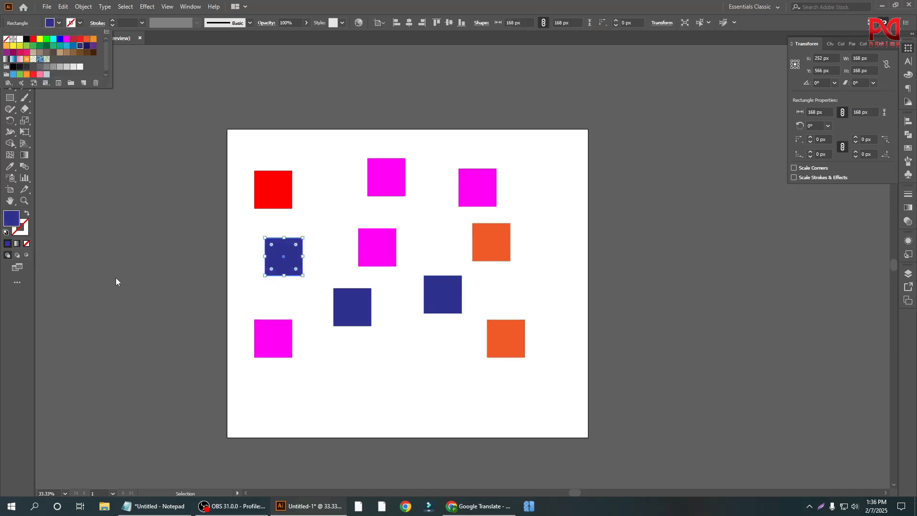
Fill the three magenta squares in the upper middle and upper right of the artboard with dark blue.
{"action": "left_click", "coordinate": [116, 277]}
{"action": "left_click", "coordinate": [439, 251]}
{"action": "left_click_drag", "start_coordinate": [436, 154], "coordinate": [500, 253]}
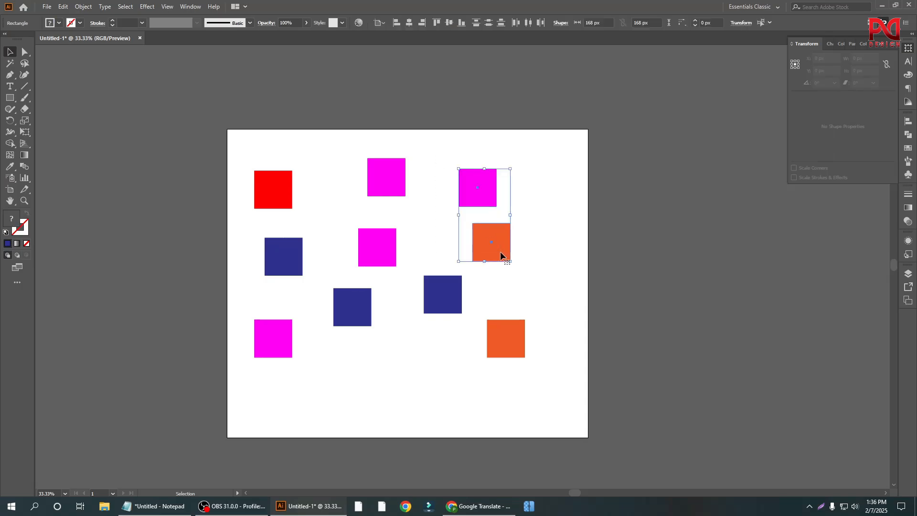
{"action": "left_click_drag", "start_coordinate": [376, 138], "coordinate": [461, 243]}
{"action": "left_click", "coordinate": [59, 23]}
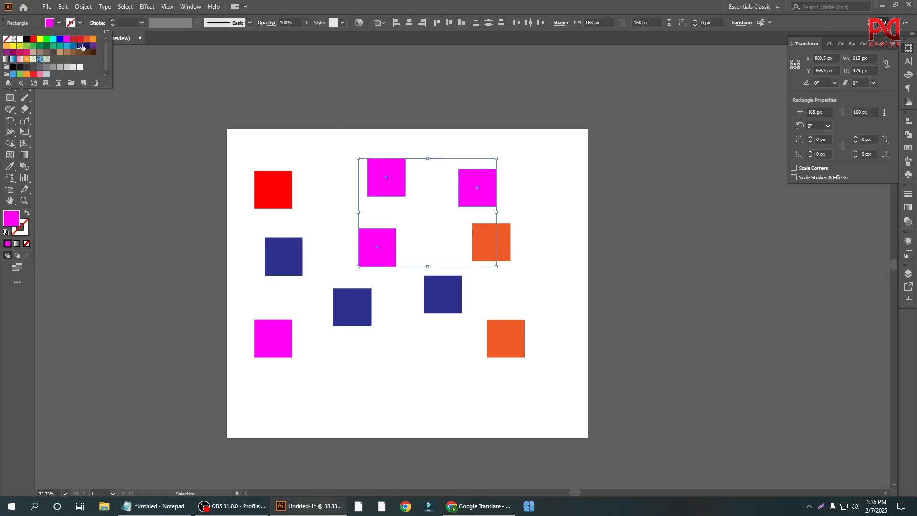
{"action": "left_click", "coordinate": [80, 46]}
{"action": "left_click", "coordinate": [172, 253]}
{"action": "left_click", "coordinate": [147, 237]}
Select the three squares just recoloured in the upper middle and upper right and fill them with brown.
{"action": "mouse_move", "coordinate": [353, 129]}
{"action": "left_mouse_down"}
{"action": "mouse_move", "coordinate": [449, 247]}
{"action": "mouse_move", "coordinate": [465, 248]}
{"action": "left_mouse_up"}
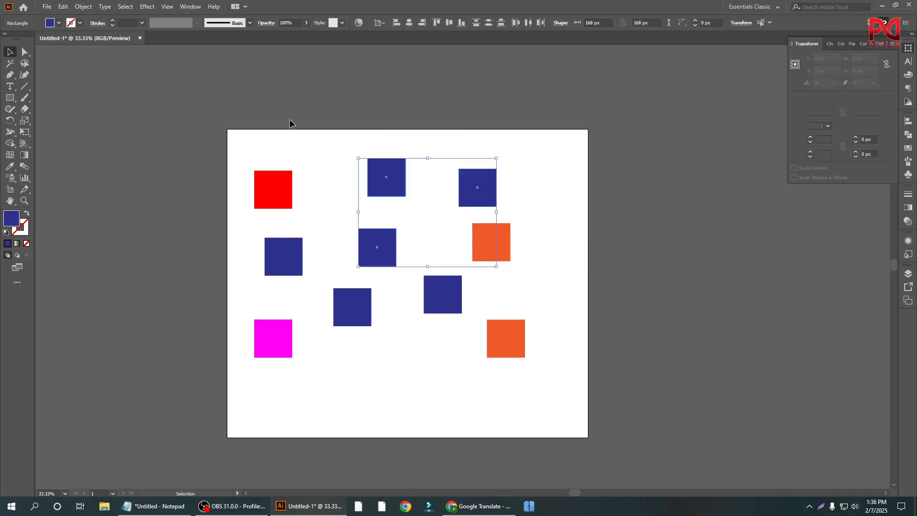
{"action": "left_click", "coordinate": [59, 23]}
{"action": "left_click", "coordinate": [74, 39]}
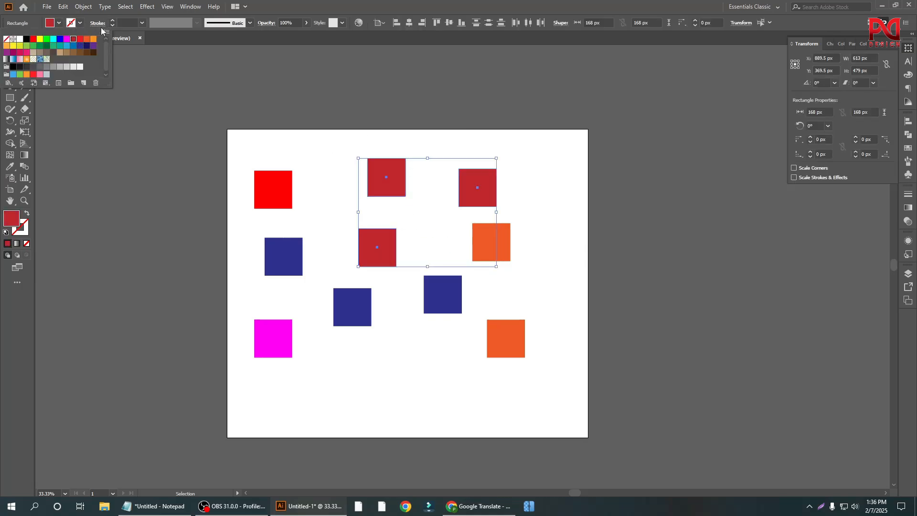
{"action": "left_click", "coordinate": [74, 52]}
{"action": "left_click", "coordinate": [113, 257]}
{"action": "scroll", "coordinate": [349, 319], "scroll_direction": "down", "scroll_amount": 1}
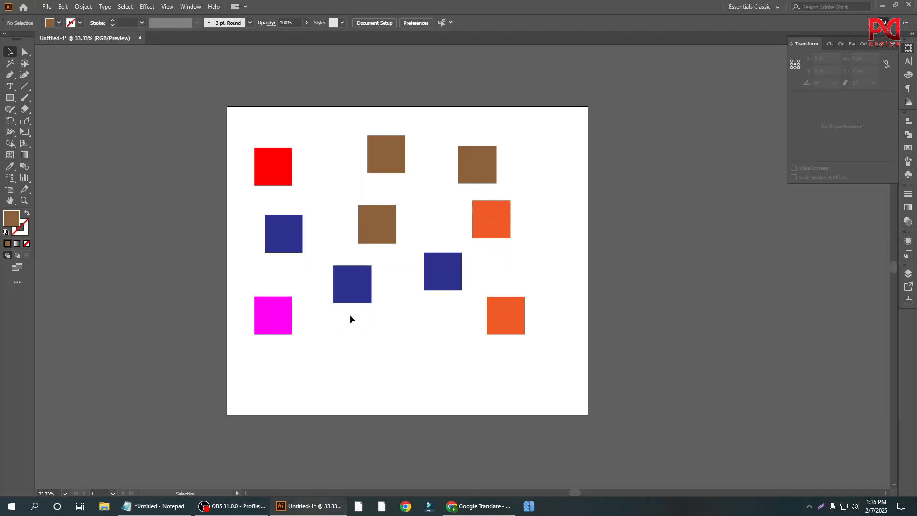
{"action": "scroll", "coordinate": [340, 289], "scroll_direction": "up", "scroll_amount": 1}
{"action": "scroll", "coordinate": [343, 324], "scroll_direction": "down", "scroll_amount": 1}
{"action": "scroll", "coordinate": [346, 362], "scroll_direction": "up", "scroll_amount": 2}
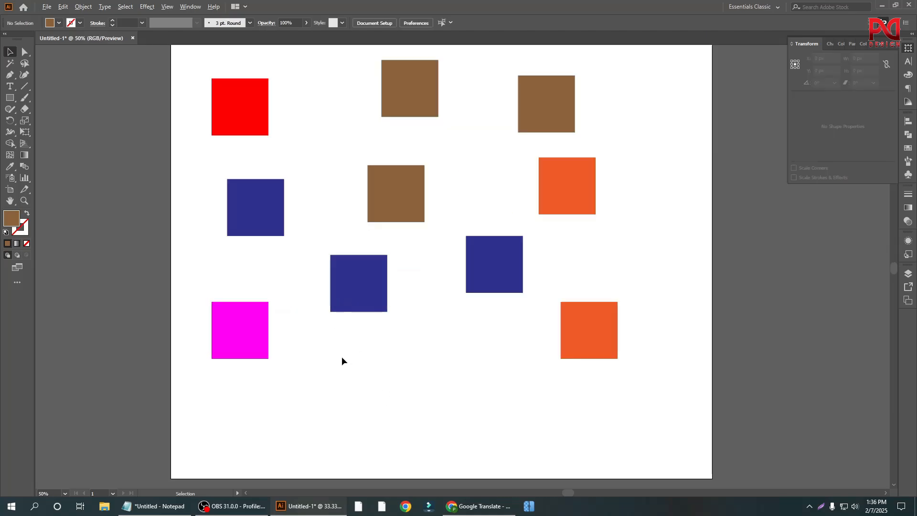
{"action": "scroll", "coordinate": [342, 356], "scroll_direction": "down", "scroll_amount": 1}
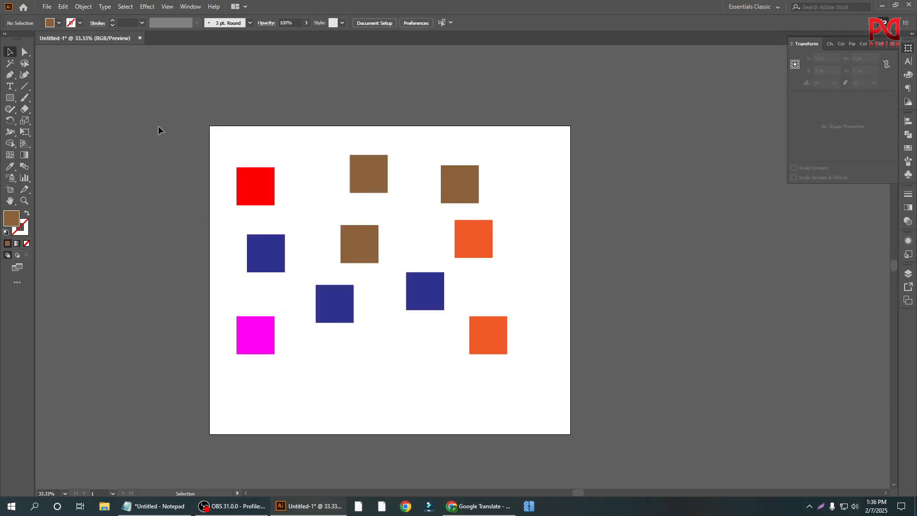
{"action": "scroll", "coordinate": [301, 268], "scroll_direction": "down", "scroll_amount": 1}
{"action": "scroll", "coordinate": [400, 255], "scroll_direction": "up", "scroll_amount": 1}
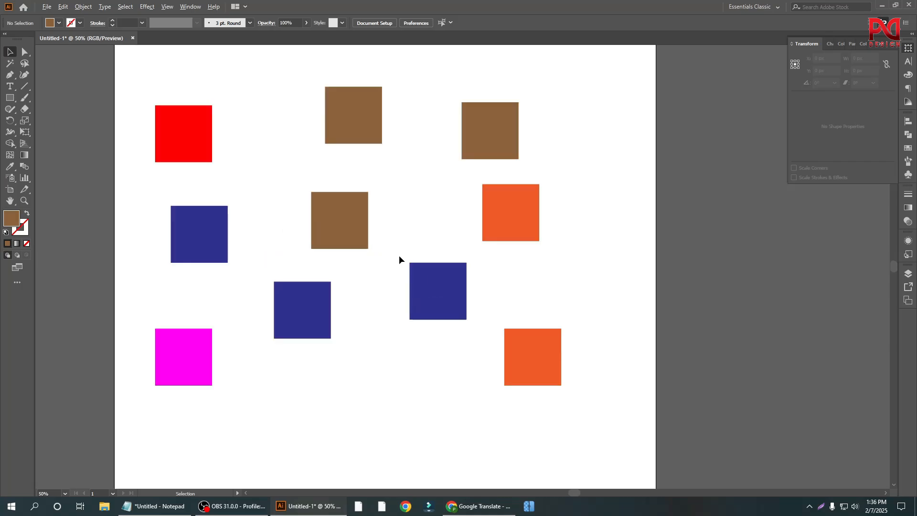
{"action": "scroll", "coordinate": [319, 283], "scroll_direction": "down", "scroll_amount": 1}
{"action": "scroll", "coordinate": [317, 284], "scroll_direction": "down", "scroll_amount": 1}
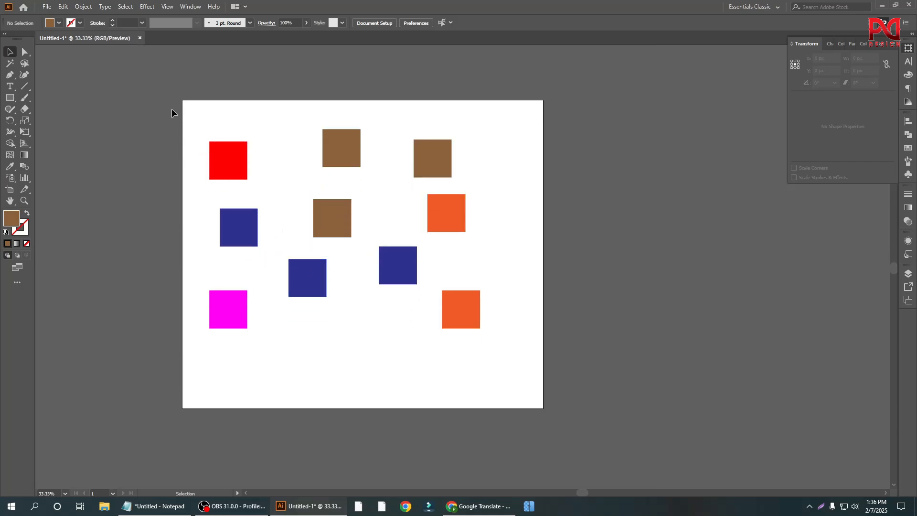
{"action": "scroll", "coordinate": [246, 247], "scroll_direction": "up", "scroll_amount": 1}
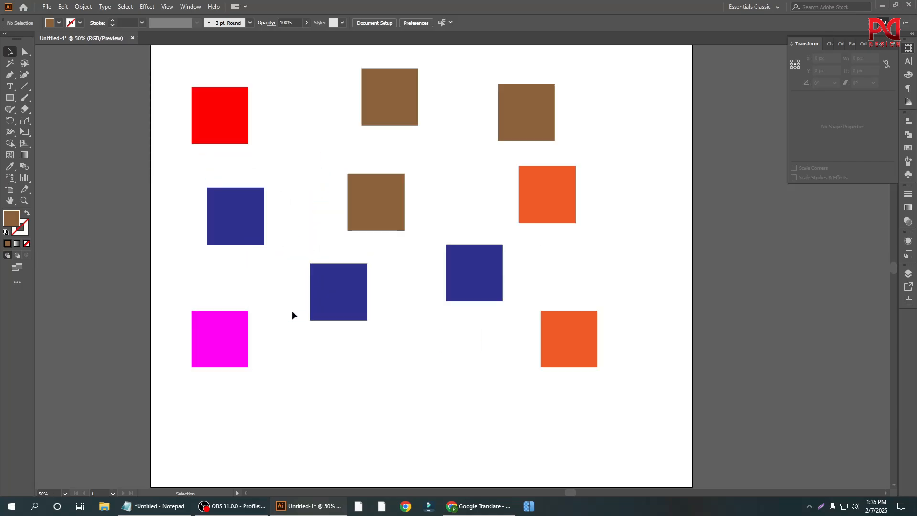
{"action": "scroll", "coordinate": [292, 315], "scroll_direction": "up", "scroll_amount": 1}
{"action": "scroll", "coordinate": [270, 284], "scroll_direction": "down", "scroll_amount": 1}
Select all the squares on the artboard and combine them into one group.
{"action": "left_click_drag", "start_coordinate": [193, 136], "coordinate": [519, 402]}
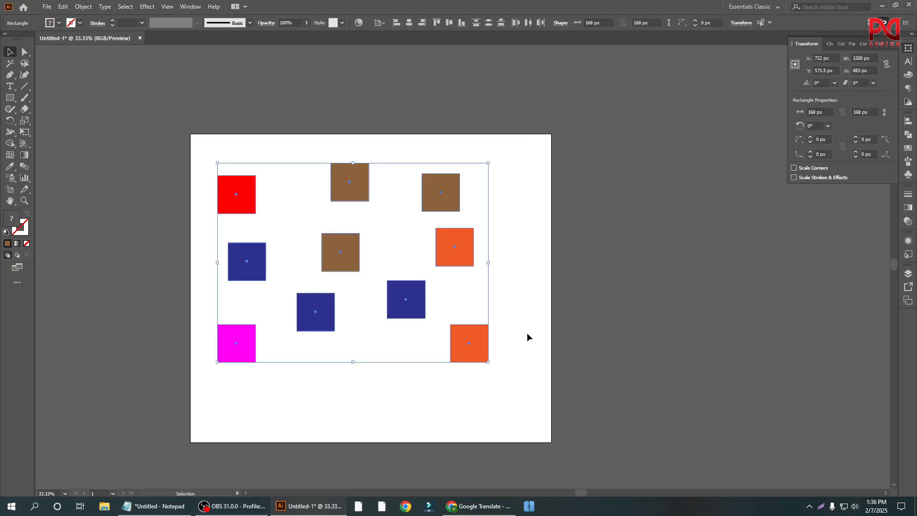
{"action": "key", "text": "a"}
{"action": "key", "text": "ctrl+g"}
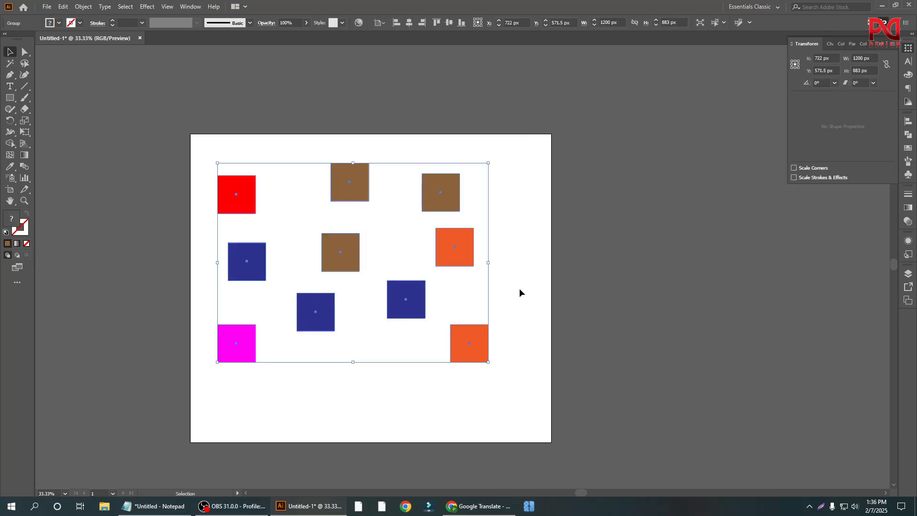
{"action": "left_click", "coordinate": [520, 288]}
{"action": "scroll", "coordinate": [326, 266], "scroll_direction": "up", "scroll_amount": 1}
{"action": "left_click", "coordinate": [344, 246]}
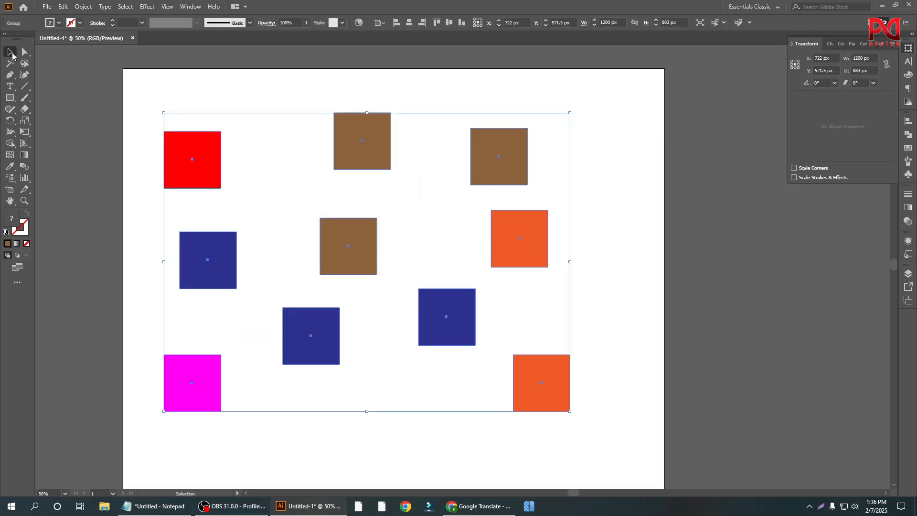
Ungroup the group of squares and deselect everything.
{"action": "right_click", "coordinate": [200, 169]}
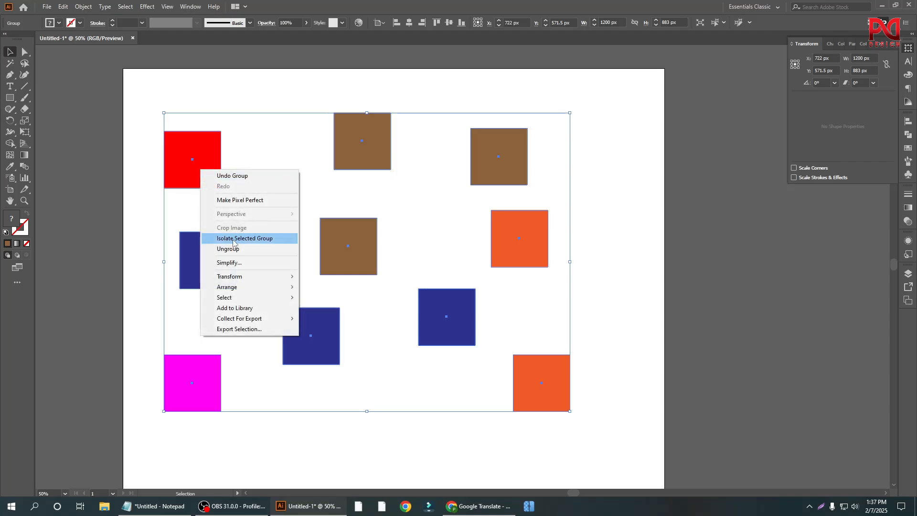
{"action": "left_click", "coordinate": [211, 228]}
{"action": "left_click", "coordinate": [198, 157]}
{"action": "right_click", "coordinate": [190, 152]}
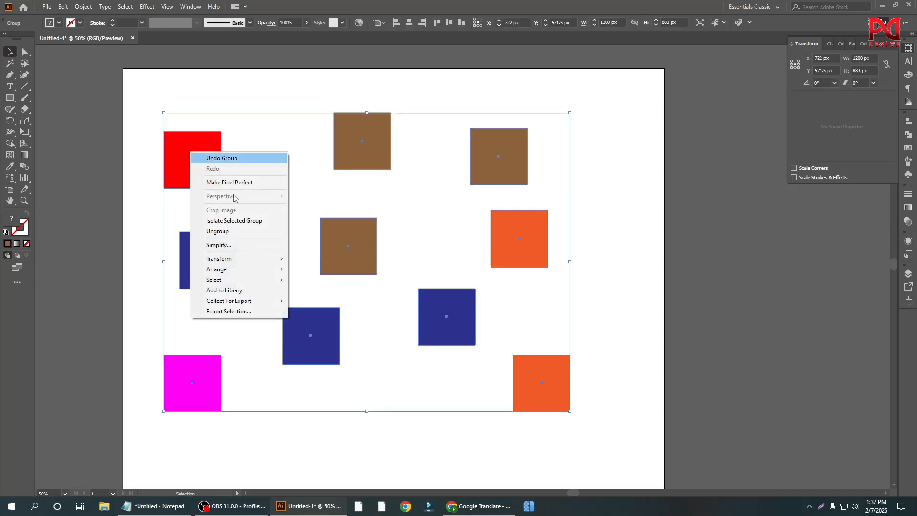
{"action": "left_click", "coordinate": [229, 232]}
{"action": "left_click", "coordinate": [164, 223]}
{"action": "scroll", "coordinate": [181, 222], "scroll_direction": "down", "scroll_amount": 1}
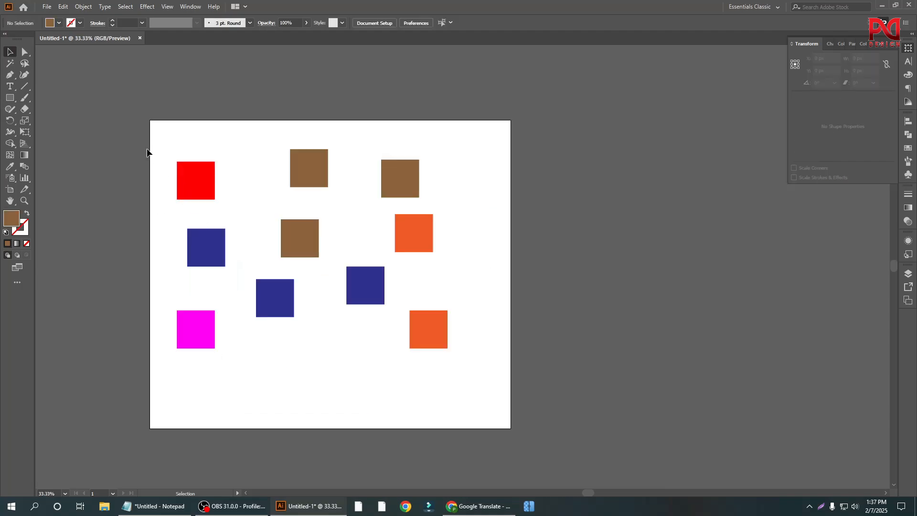
Select all the separate squares again, group them and clear the selection.
{"action": "left_click_drag", "start_coordinate": [138, 129], "coordinate": [455, 399]}
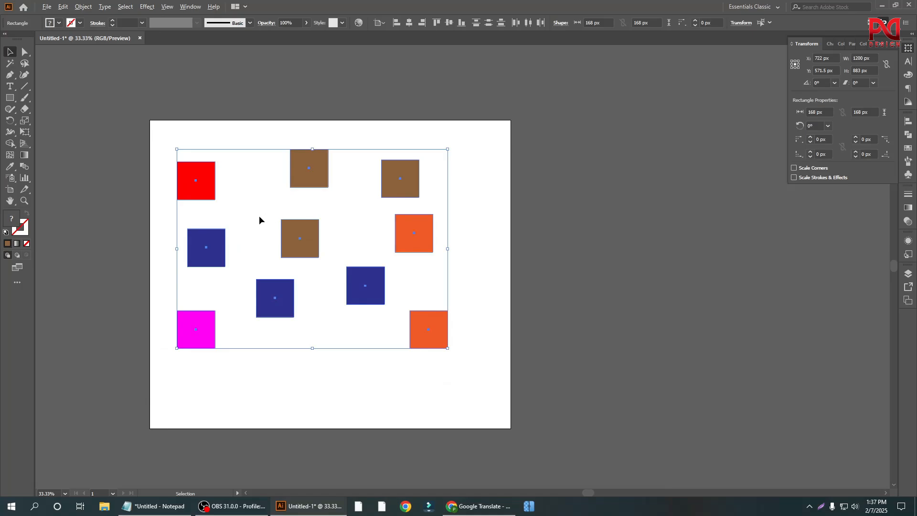
{"action": "scroll", "coordinate": [258, 219], "scroll_direction": "up", "scroll_amount": 1}
{"action": "right_click", "coordinate": [337, 133]}
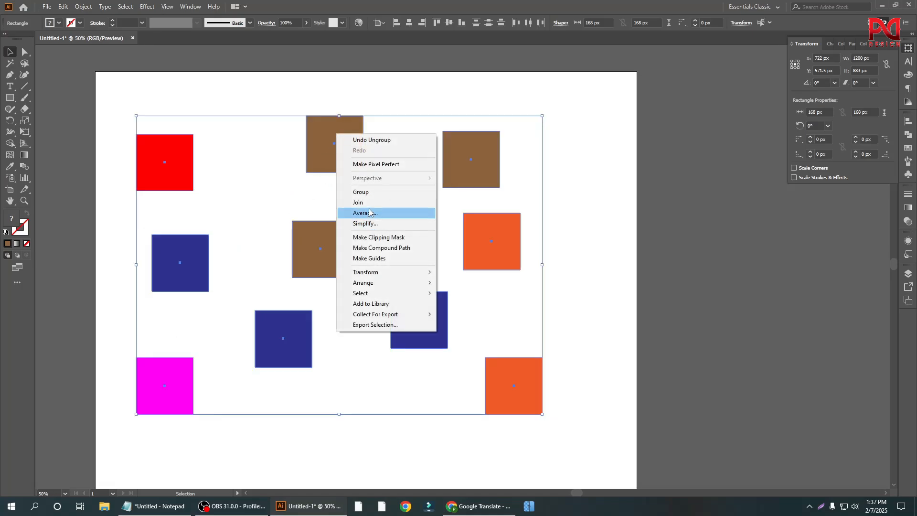
{"action": "left_click", "coordinate": [368, 192]}
{"action": "left_click", "coordinate": [117, 190]}
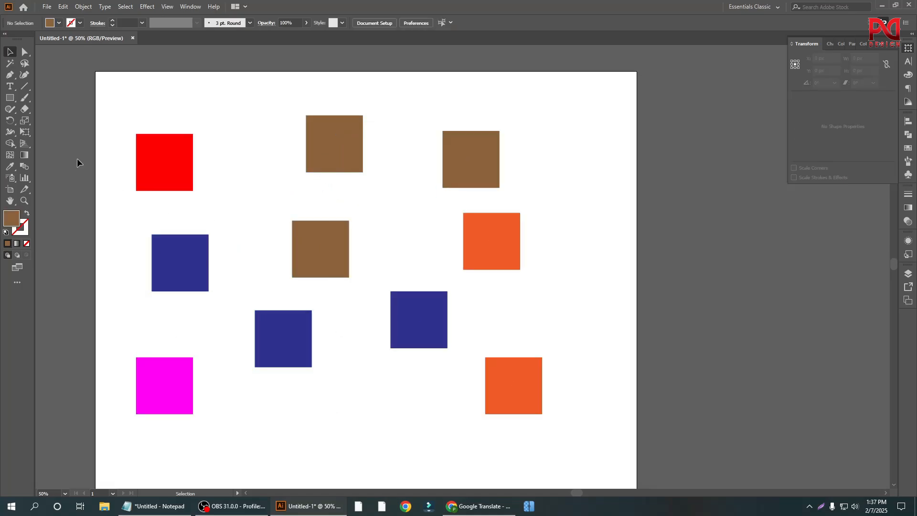
Select the whole group through its red square with the Selection tool and deselect it.
{"action": "left_click", "coordinate": [9, 52]}
{"action": "left_click", "coordinate": [164, 163]}
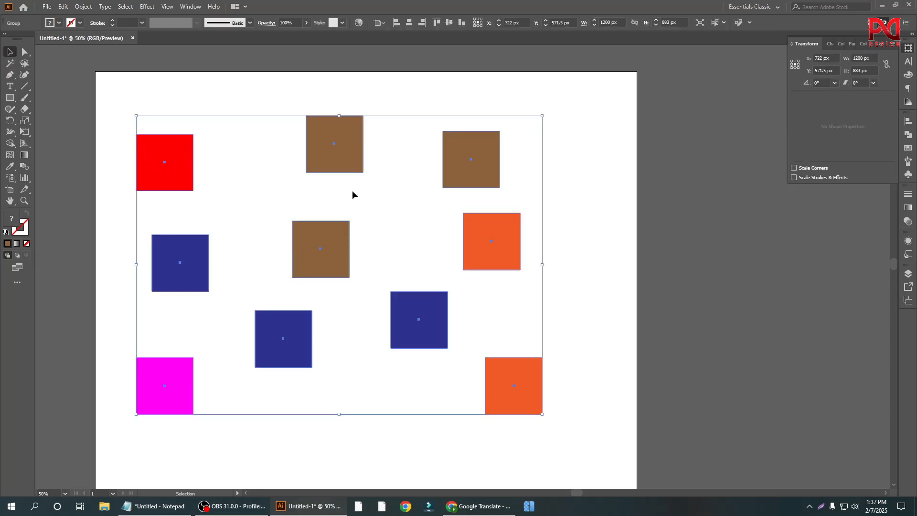
{"action": "left_click", "coordinate": [229, 113]}
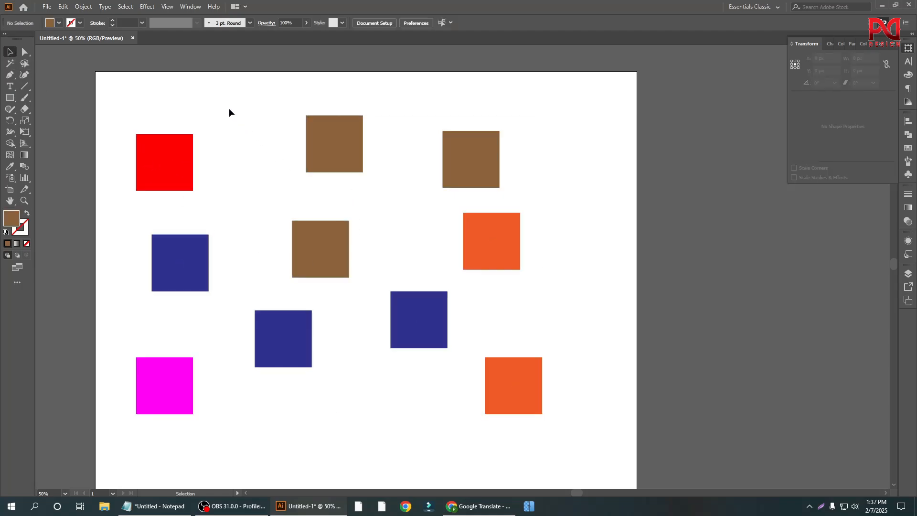
Use the Group Selection Tool to pick only the centre brown square of the group and fill it with dark green (R=0 G=104 B=55).
{"action": "left_click", "coordinate": [25, 54]}
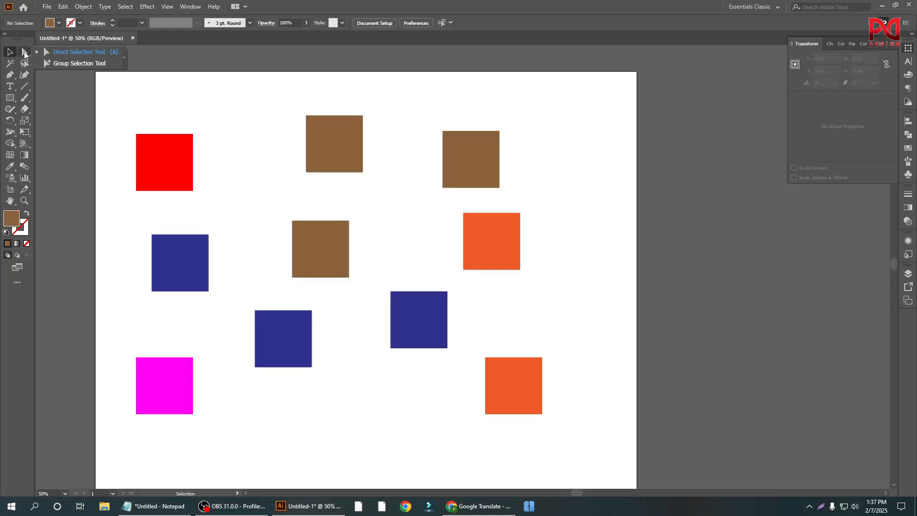
{"action": "left_click", "coordinate": [62, 65]}
{"action": "left_click", "coordinate": [310, 267]}
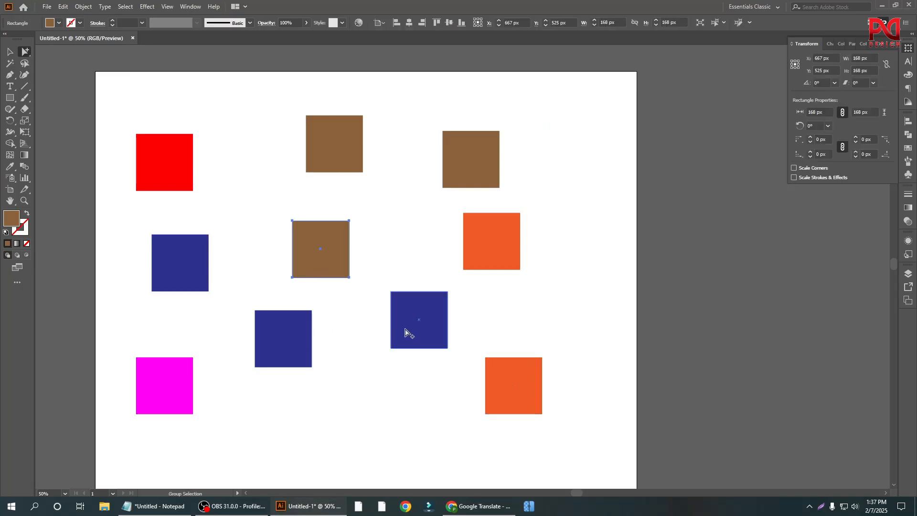
{"action": "left_click", "coordinate": [408, 333]}
{"action": "left_click", "coordinate": [333, 255]}
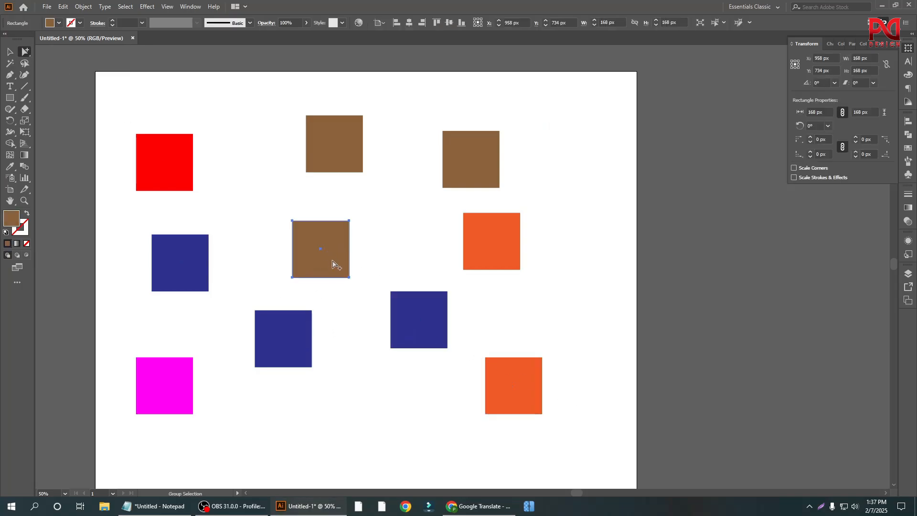
{"action": "left_click", "coordinate": [59, 23]}
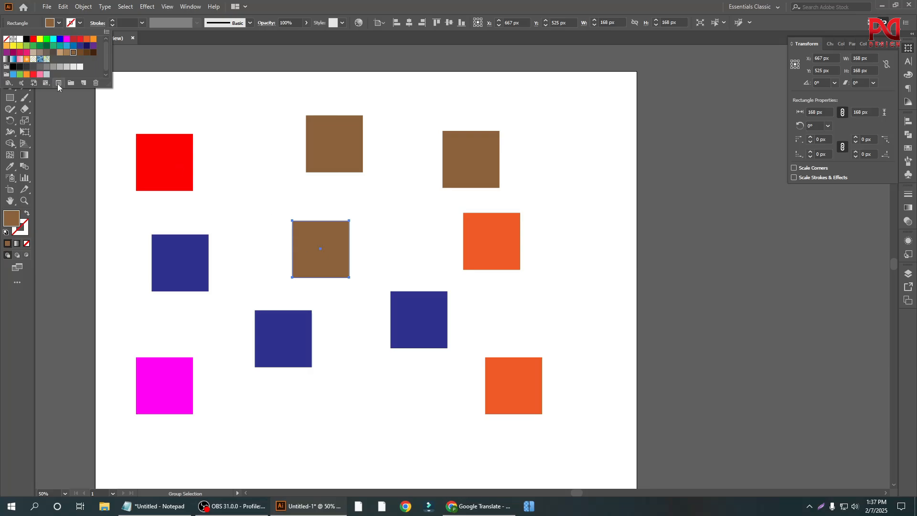
{"action": "left_click", "coordinate": [52, 47]}
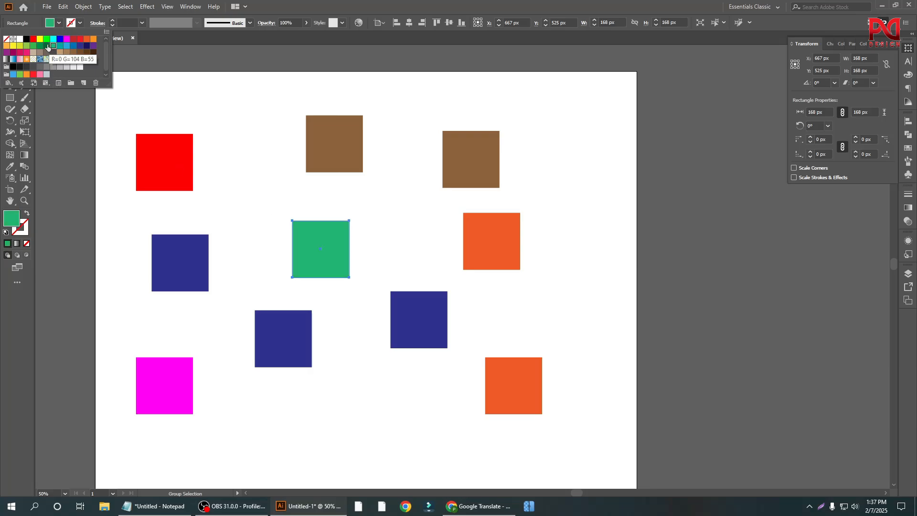
{"action": "left_click", "coordinate": [46, 45]}
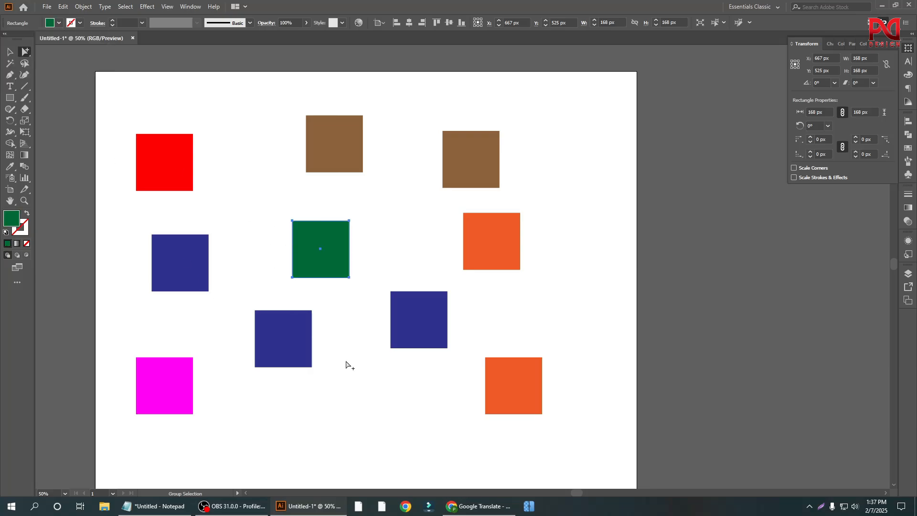
Pick the dark blue square below and left of the green one with the Group Selection Tool and fill it with orange.
{"action": "left_click", "coordinate": [25, 51]}
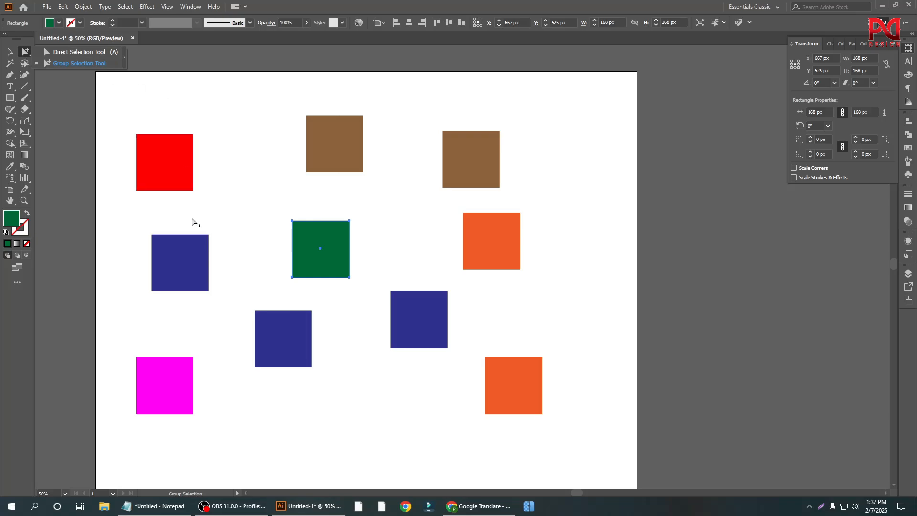
{"action": "left_click", "coordinate": [308, 341]}
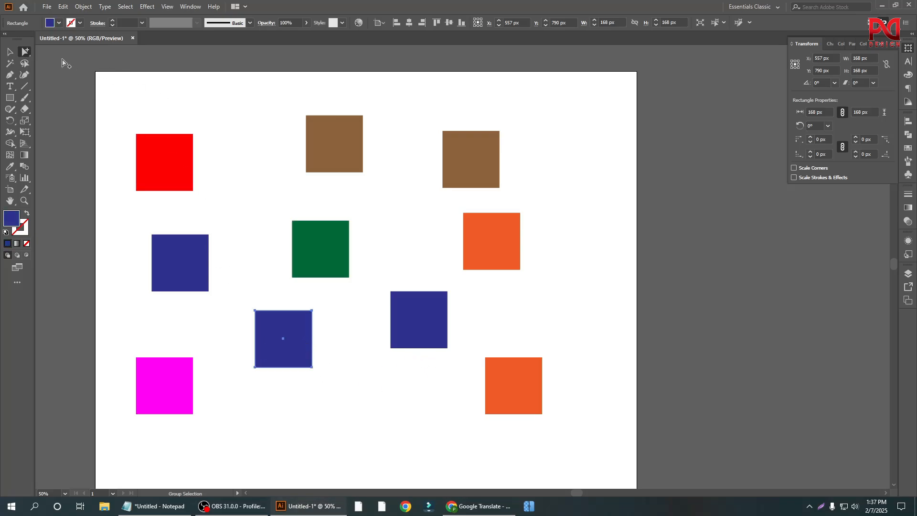
{"action": "left_click", "coordinate": [59, 23]}
{"action": "left_click", "coordinate": [87, 39]}
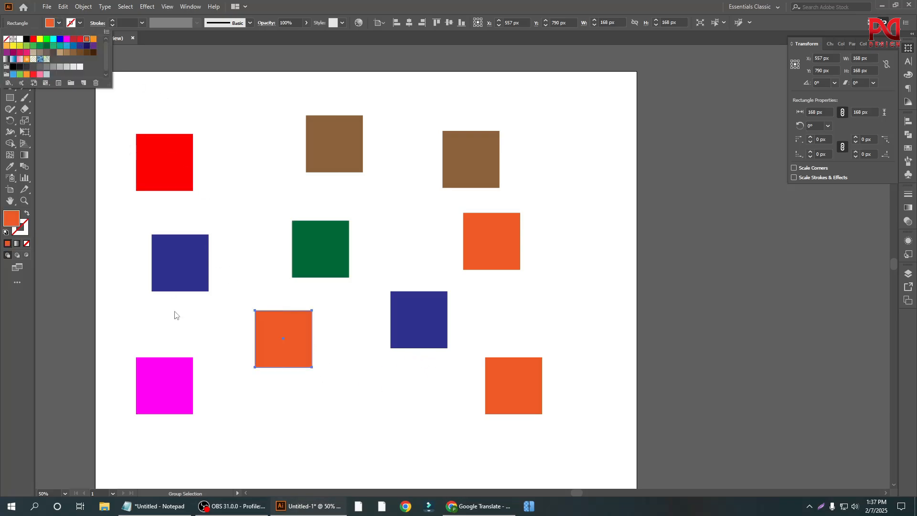
{"action": "left_click", "coordinate": [125, 281]}
{"action": "left_click", "coordinate": [125, 280]}
{"action": "scroll", "coordinate": [259, 301], "scroll_direction": "down", "scroll_amount": 1}
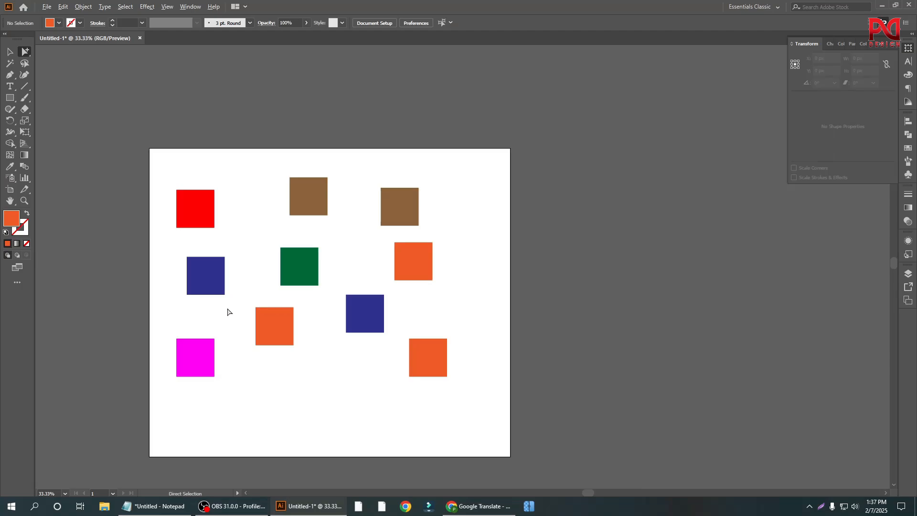
{"action": "scroll", "coordinate": [228, 310], "scroll_direction": "up", "scroll_amount": 1}
{"action": "scroll", "coordinate": [228, 314], "scroll_direction": "down", "scroll_amount": 1}
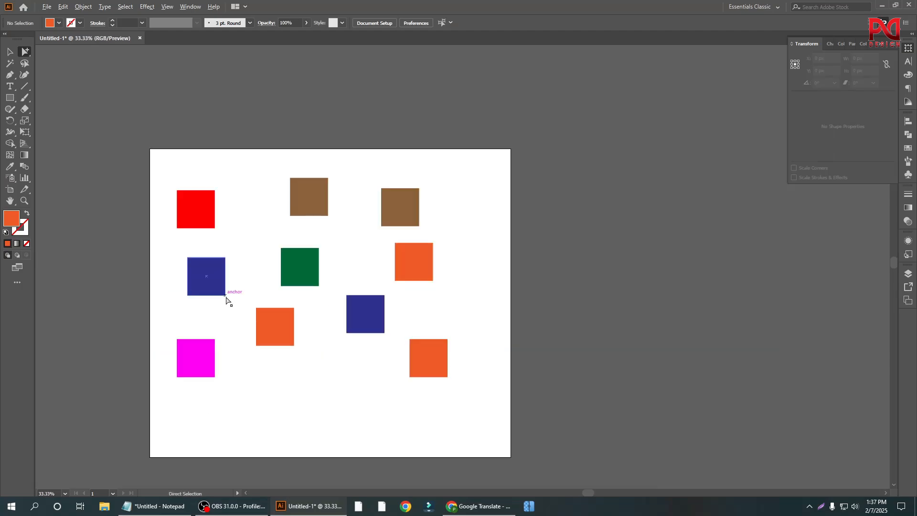
{"action": "scroll", "coordinate": [226, 301], "scroll_direction": "up", "scroll_amount": 1}
Move the whole group with the Selection tool past the artboard's right edge, to about X 2160 px, Y 706.5 px.
{"action": "left_click", "coordinate": [11, 52]}
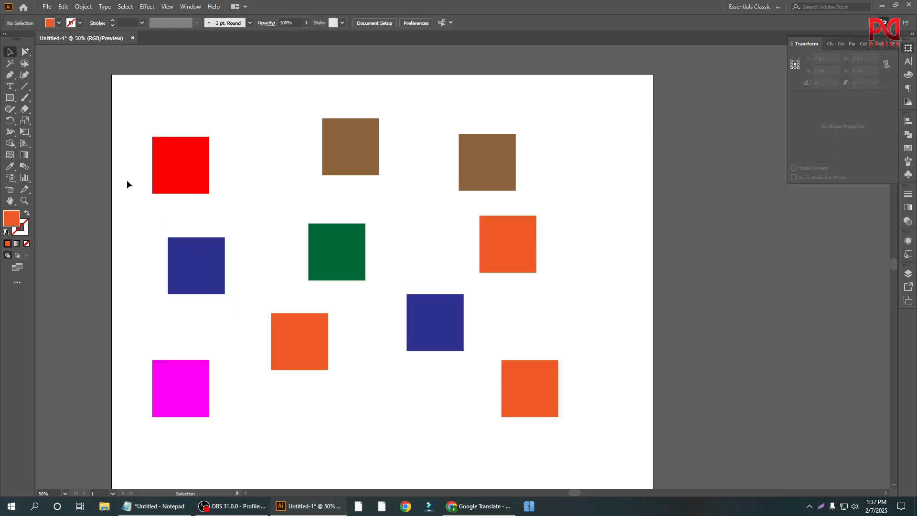
{"action": "scroll", "coordinate": [214, 242], "scroll_direction": "down", "scroll_amount": 1}
{"action": "scroll", "coordinate": [164, 247], "scroll_direction": "up", "scroll_amount": 1}
{"action": "scroll", "coordinate": [172, 239], "scroll_direction": "down", "scroll_amount": 1}
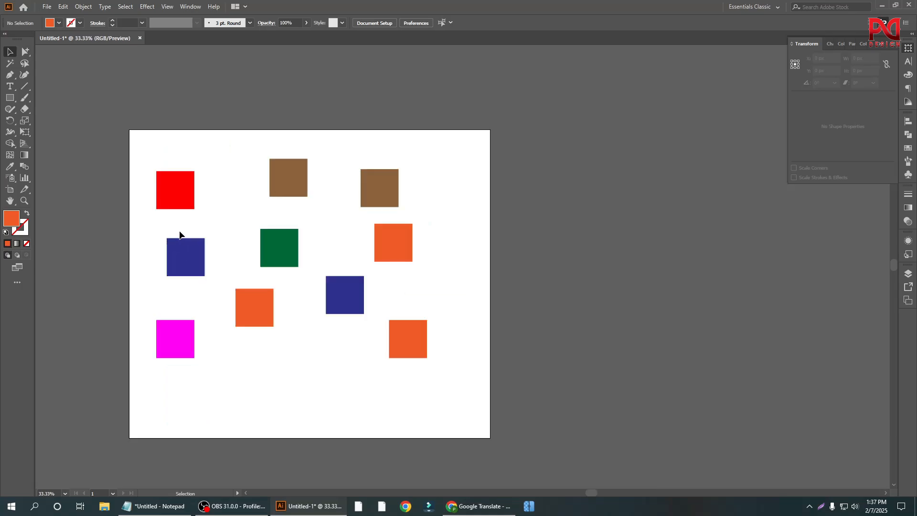
{"action": "key", "text": "ctrl+a"}
{"action": "left_click", "coordinate": [131, 223]}
{"action": "scroll", "coordinate": [186, 302], "scroll_direction": "down", "scroll_amount": 1}
{"action": "left_click_drag", "start_coordinate": [194, 258], "coordinate": [517, 288]}
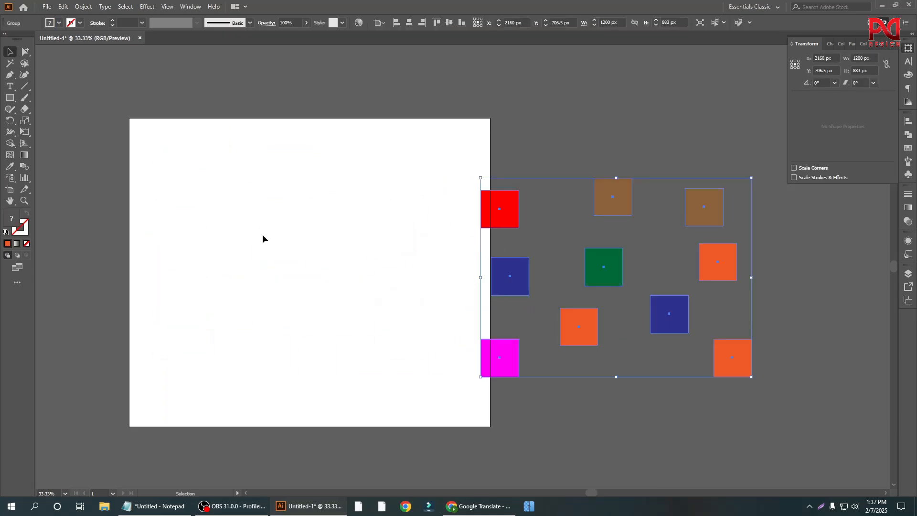
Deselect the squares group and draw an orange square about 298 px wide on the artboard with the Rectangle tool.
{"action": "left_click", "coordinate": [262, 236]}
{"action": "left_click", "coordinate": [10, 98]}
{"action": "scroll", "coordinate": [253, 221], "scroll_direction": "up", "scroll_amount": 1}
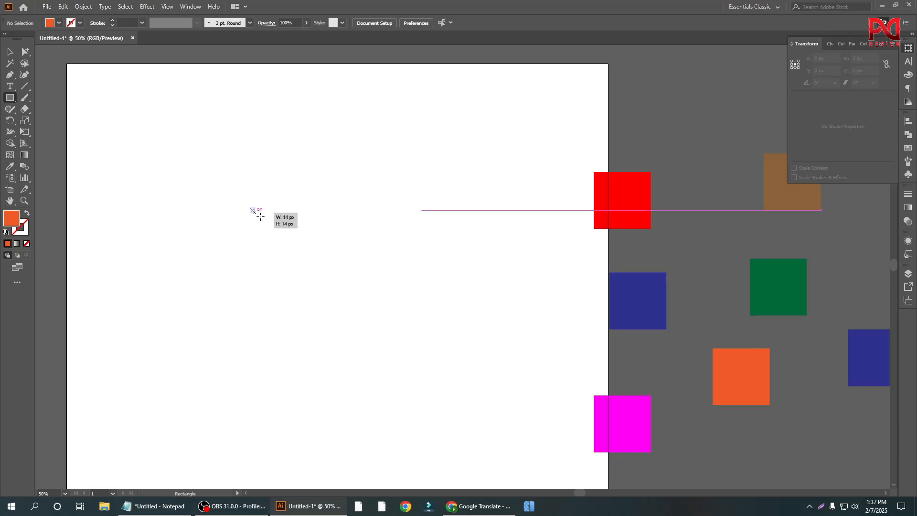
{"action": "left_click_drag", "start_coordinate": [252, 210], "coordinate": [304, 261]}
{"action": "left_click", "coordinate": [9, 52]}
{"action": "left_click", "coordinate": [153, 175]}
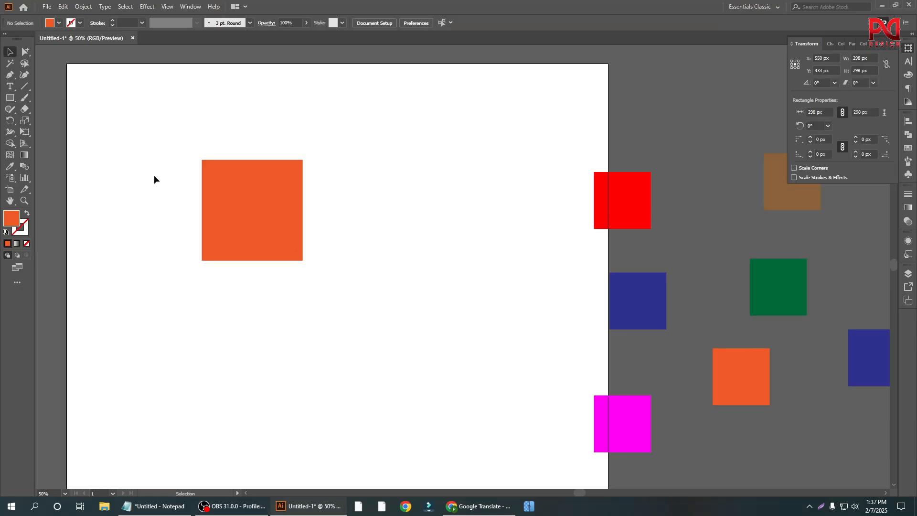
Draw an orange circle about 310 px in diameter and place it just right of the new square, at about X 894 px, Y 420 px.
{"action": "key", "text": "l"}
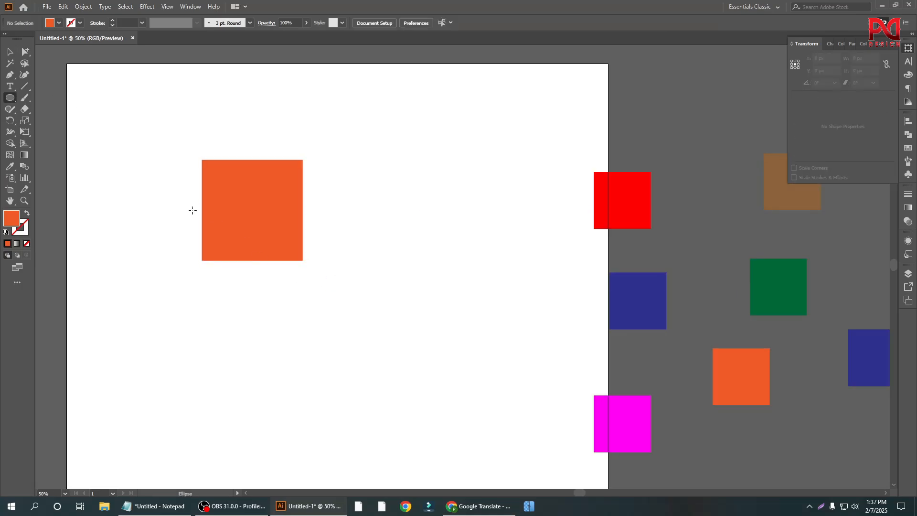
{"action": "left_click_drag", "start_coordinate": [408, 266], "coordinate": [461, 319]}
{"action": "left_click", "coordinate": [11, 52]}
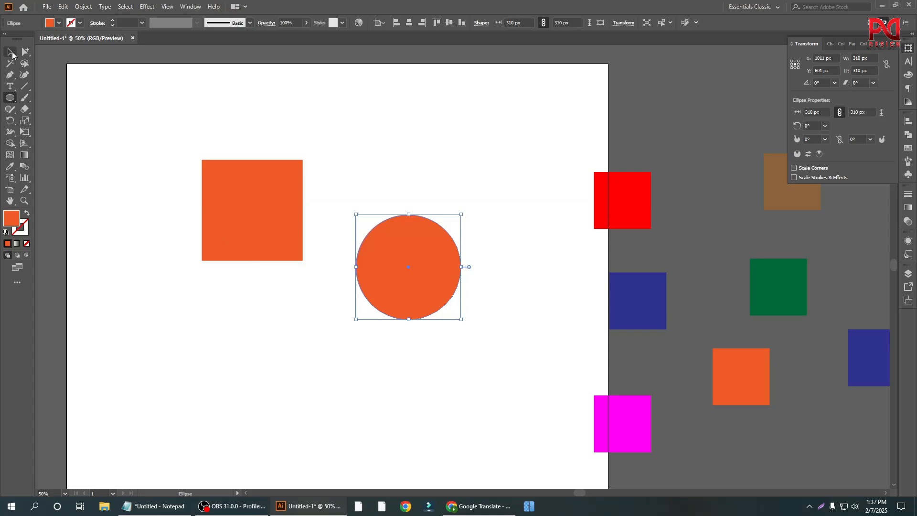
{"action": "left_click_drag", "start_coordinate": [372, 243], "coordinate": [333, 182]}
Fill the circle with blue and move it over the orange square, centred at about X 550 px, Y 433 px.
{"action": "left_click", "coordinate": [59, 23]}
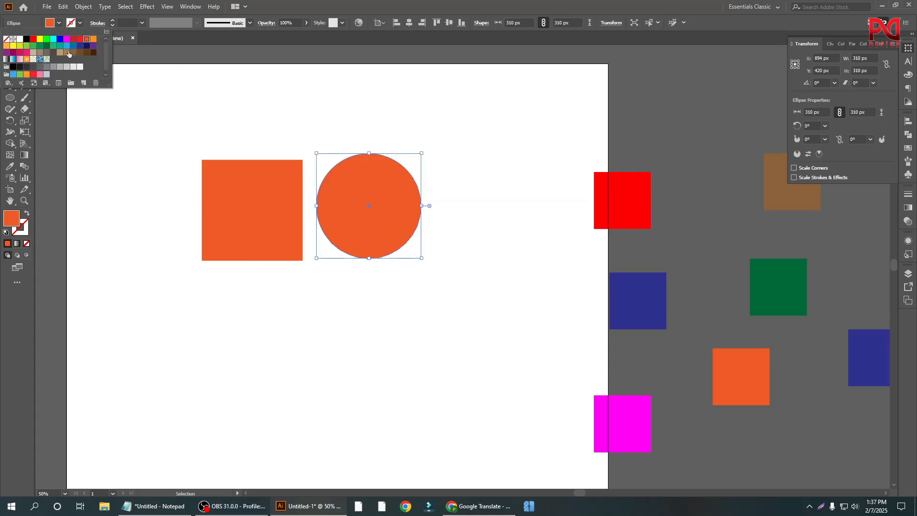
{"action": "left_click", "coordinate": [63, 41]}
{"action": "left_click_drag", "start_coordinate": [381, 237], "coordinate": [305, 251]}
Fill the copied circle lying on the blue one with magenta and move it to about X 567 px, Y 462 px.
{"action": "scroll", "coordinate": [258, 219], "scroll_direction": "up", "scroll_amount": 1}
{"action": "left_click", "coordinate": [59, 23]}
{"action": "left_click", "coordinate": [69, 41]}
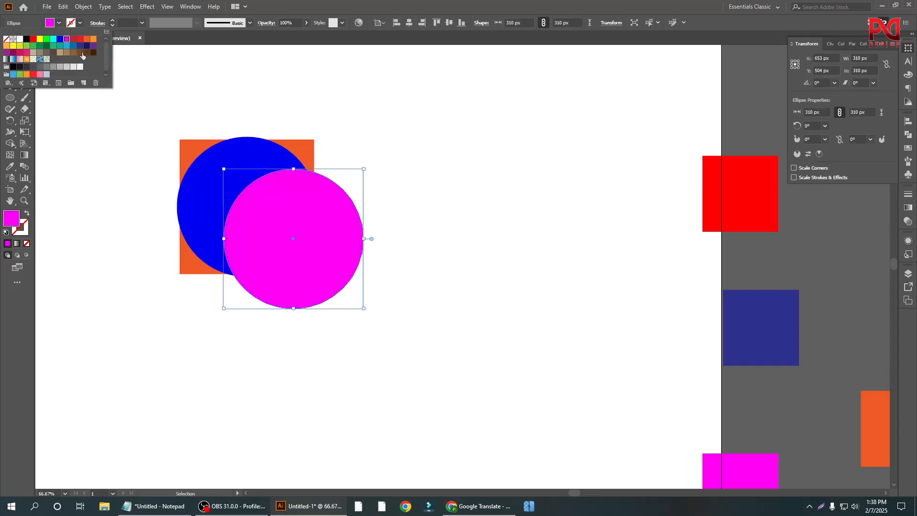
{"action": "left_click", "coordinate": [105, 168]}
{"action": "left_click", "coordinate": [105, 168]}
{"action": "left_click_drag", "start_coordinate": [279, 306], "coordinate": [249, 252]}
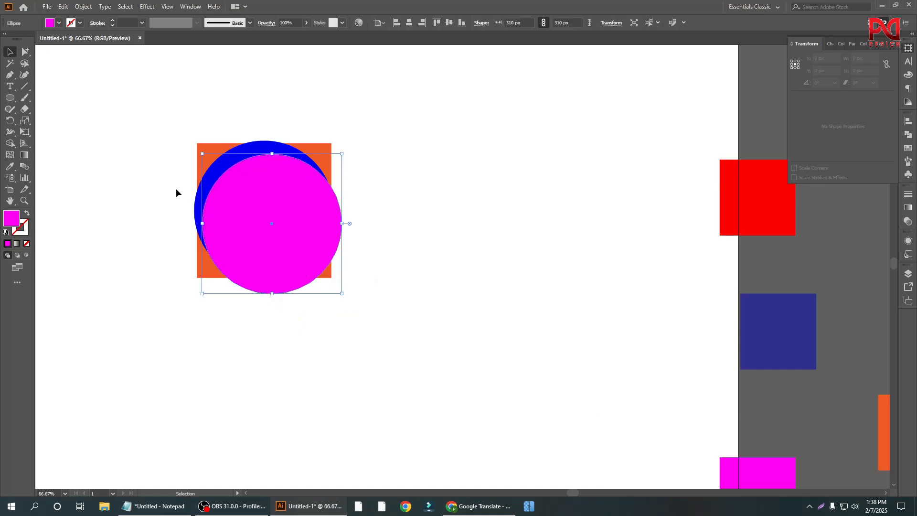
Select the orange square and both overlapping circles together and group them.
{"action": "left_click_drag", "start_coordinate": [147, 104], "coordinate": [319, 291]}
{"action": "scroll", "coordinate": [199, 206], "scroll_direction": "up", "scroll_amount": 1}
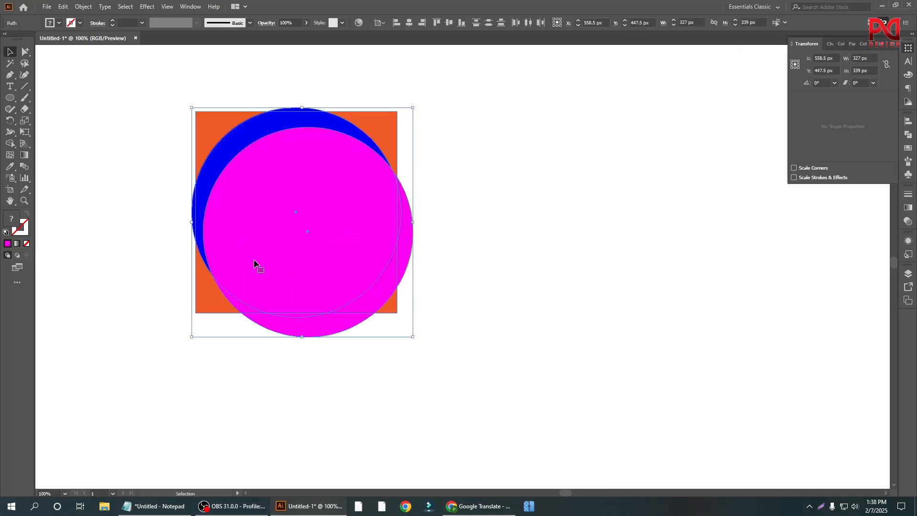
{"action": "right_click", "coordinate": [281, 234]}
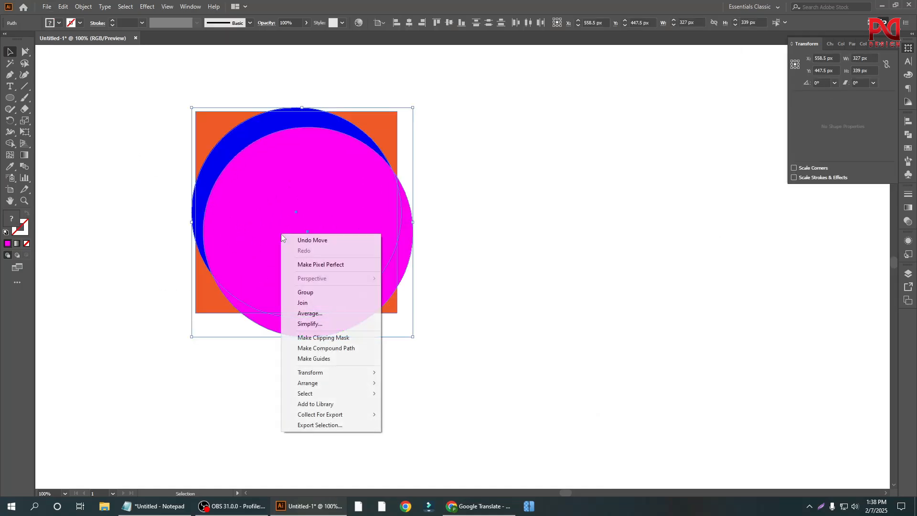
{"action": "left_click", "coordinate": [319, 292]}
{"action": "left_click", "coordinate": [538, 301]}
Check with the Selection tool that picking the magenta circle selects the whole new group.
{"action": "scroll", "coordinate": [254, 270], "scroll_direction": "down", "scroll_amount": 1}
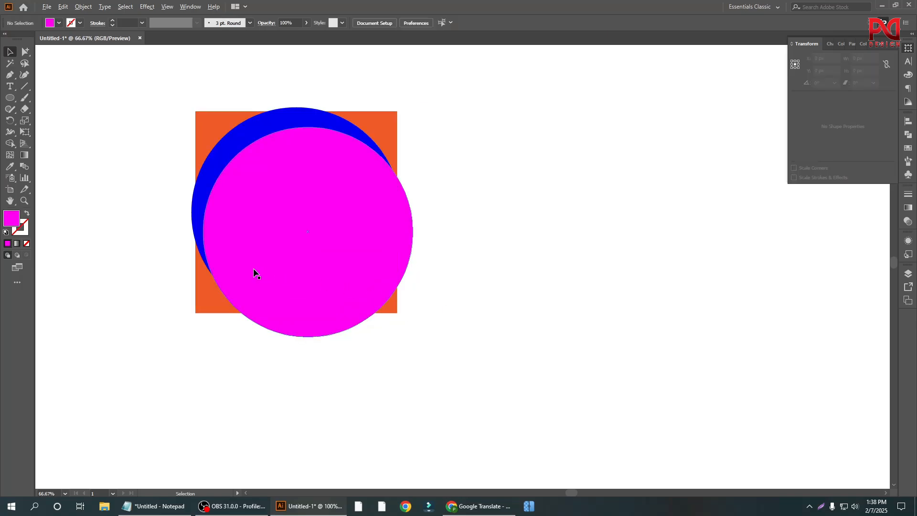
{"action": "left_click", "coordinate": [283, 245]}
{"action": "scroll", "coordinate": [284, 258], "scroll_direction": "down", "scroll_amount": 1}
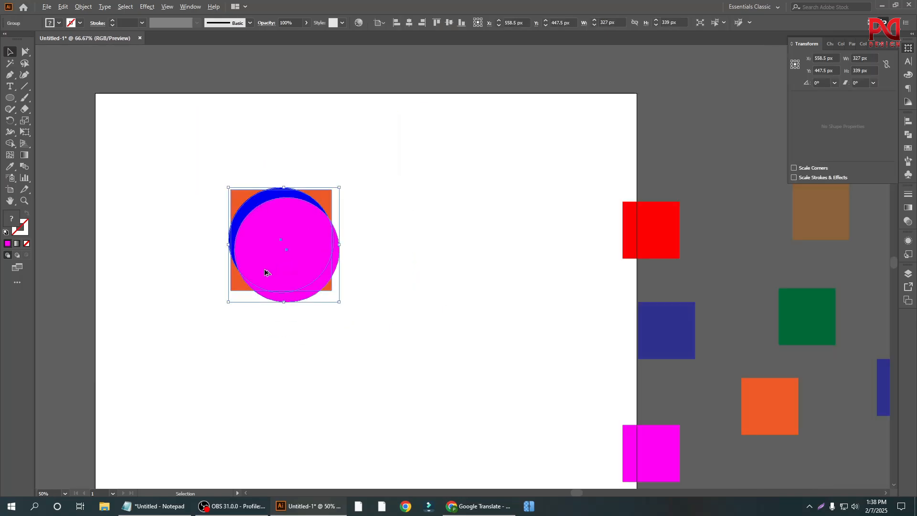
{"action": "scroll", "coordinate": [268, 282], "scroll_direction": "up", "scroll_amount": 1}
{"action": "left_click", "coordinate": [170, 232]}
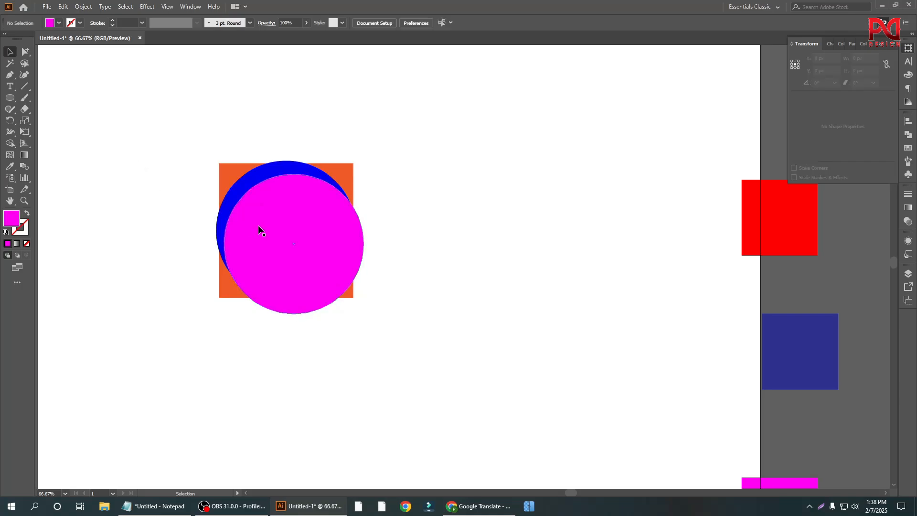
{"action": "left_click", "coordinate": [261, 222]}
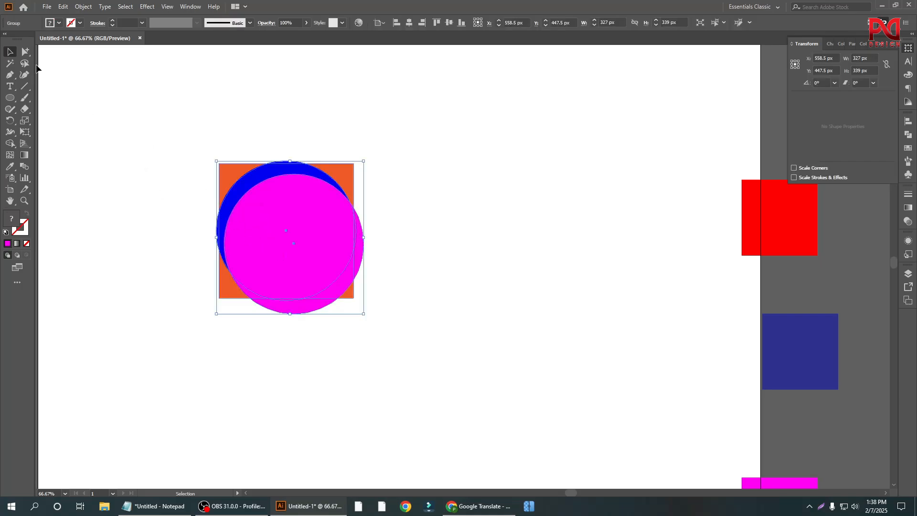
Pick only the blue circle in the group with the Group Selection Tool and fill it with the darkest brown swatch.
{"action": "left_click_drag", "start_coordinate": [25, 51], "coordinate": [57, 65]}
{"action": "left_click", "coordinate": [231, 205]}
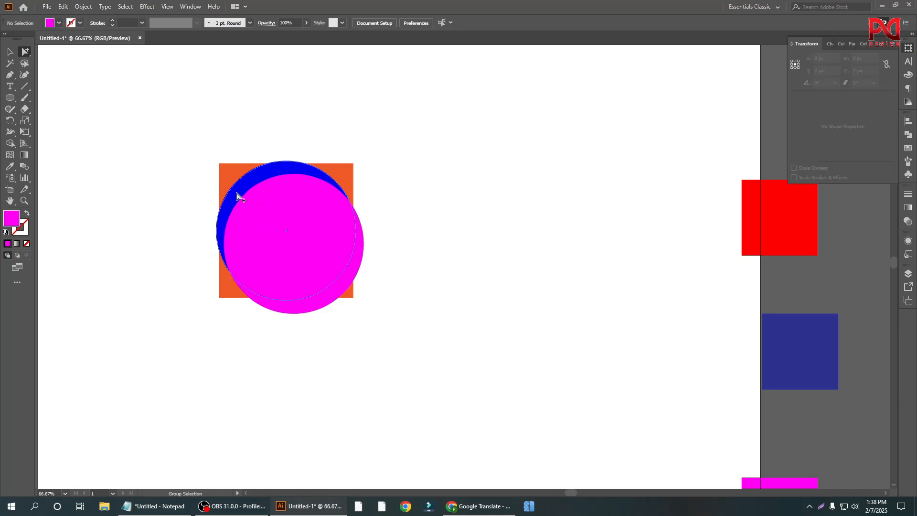
{"action": "left_click", "coordinate": [58, 23]}
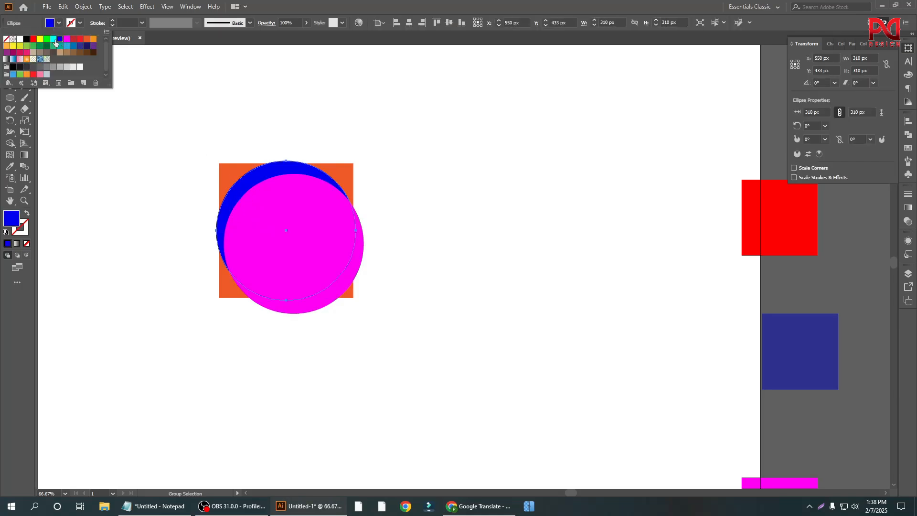
{"action": "left_click", "coordinate": [86, 39]}
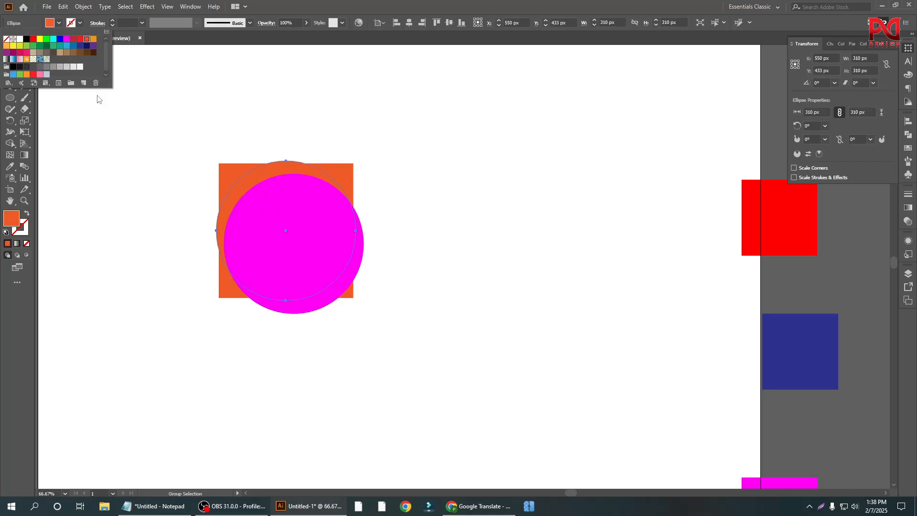
{"action": "left_click", "coordinate": [94, 52]}
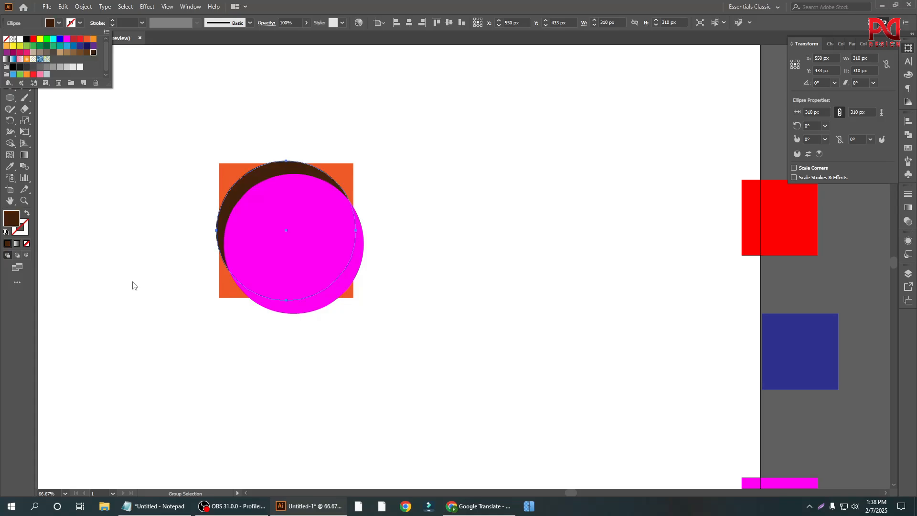
{"action": "left_click", "coordinate": [114, 235]}
Pick the magenta circle in the group with the Group Selection Tool and fill it with yellow.
{"action": "left_click", "coordinate": [283, 263]}
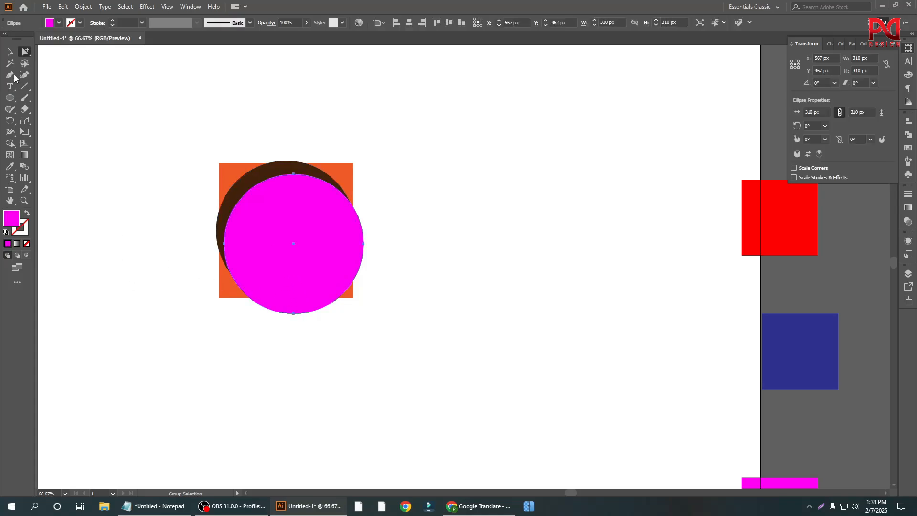
{"action": "left_click", "coordinate": [59, 23]}
{"action": "left_click", "coordinate": [40, 39]}
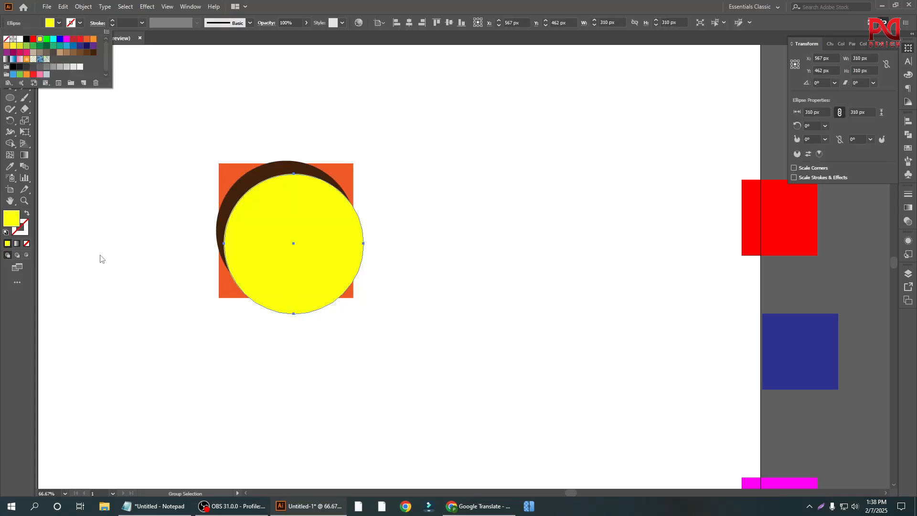
{"action": "left_click", "coordinate": [164, 312]}
Move the circle-and-square group with the Selection tool off the artboard, above and right of its upper right corner, and deselect it.
{"action": "scroll", "coordinate": [234, 281], "scroll_direction": "up", "scroll_amount": 2}
{"action": "scroll", "coordinate": [115, 188], "scroll_direction": "down", "scroll_amount": 1}
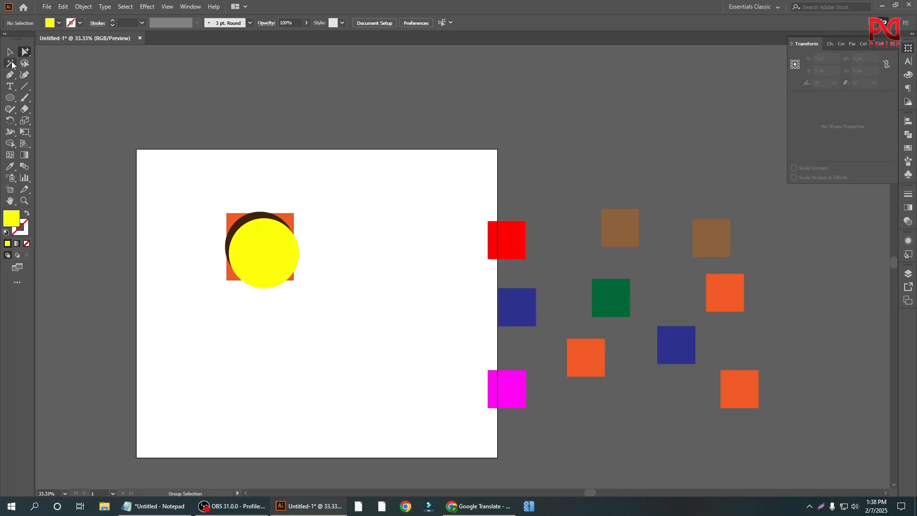
{"action": "key", "text": "v"}
{"action": "scroll", "coordinate": [292, 283], "scroll_direction": "down", "scroll_amount": 1}
{"action": "scroll", "coordinate": [271, 296], "scroll_direction": "up", "scroll_amount": 1}
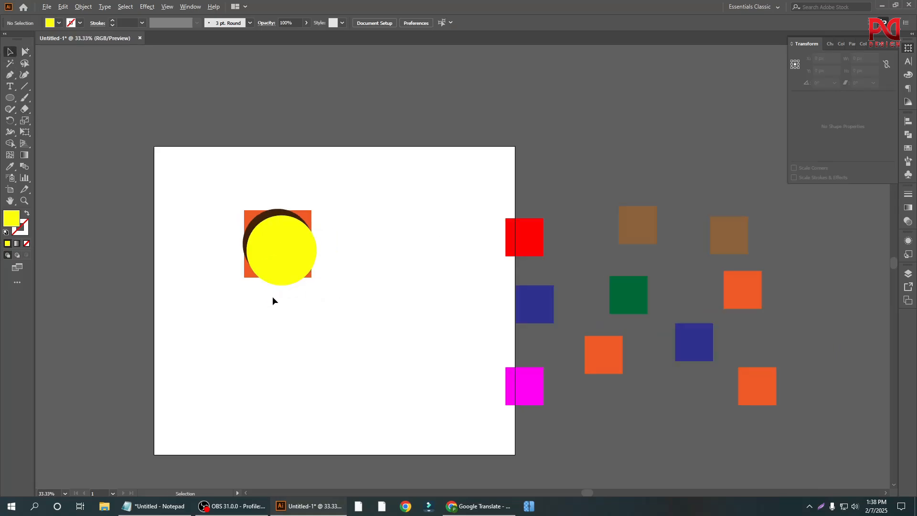
{"action": "left_click_drag", "start_coordinate": [276, 266], "coordinate": [583, 165]}
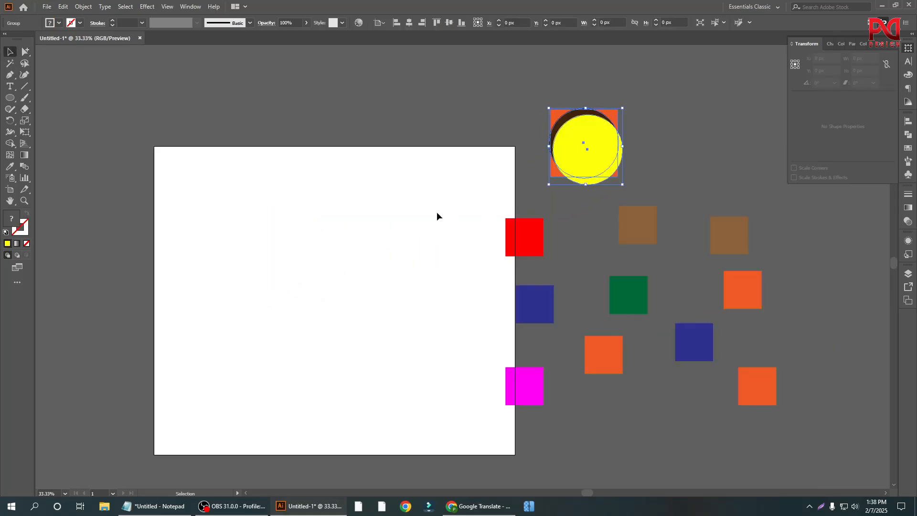
{"action": "left_click", "coordinate": [436, 215]}
Move the squares group back onto the artboard to about X 786 px, Y 616.5 px and ungroup it, testing the red square's individual selection.
{"action": "left_click_drag", "start_coordinate": [533, 253], "coordinate": [267, 232]}
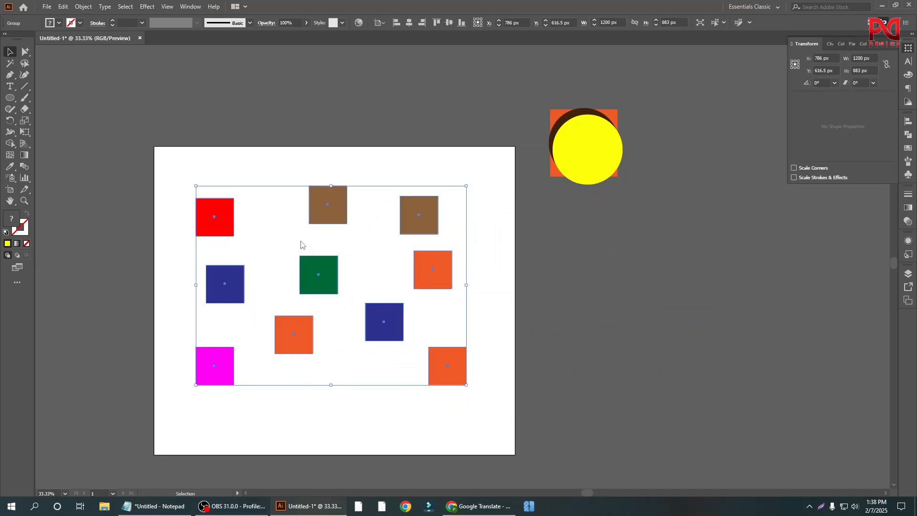
{"action": "right_click", "coordinate": [300, 242]}
{"action": "left_click", "coordinate": [353, 320]}
{"action": "left_click", "coordinate": [554, 333]}
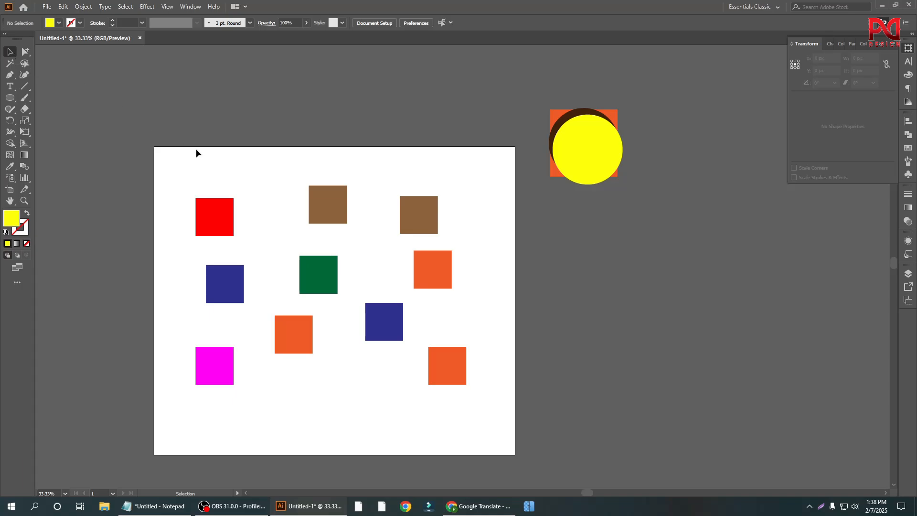
{"action": "left_click", "coordinate": [209, 218]}
{"action": "left_click", "coordinate": [177, 187]}
Move the circle-and-square group farther right of the artboard and slightly down, and deselect it.
{"action": "scroll", "coordinate": [258, 230], "scroll_direction": "down", "scroll_amount": 1}
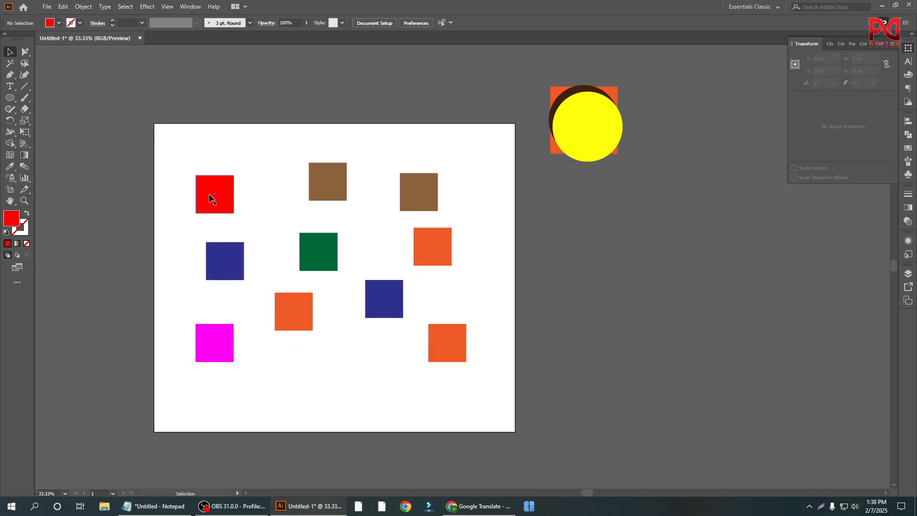
{"action": "left_click_drag", "start_coordinate": [577, 138], "coordinate": [637, 176]}
{"action": "left_click", "coordinate": [420, 123]}
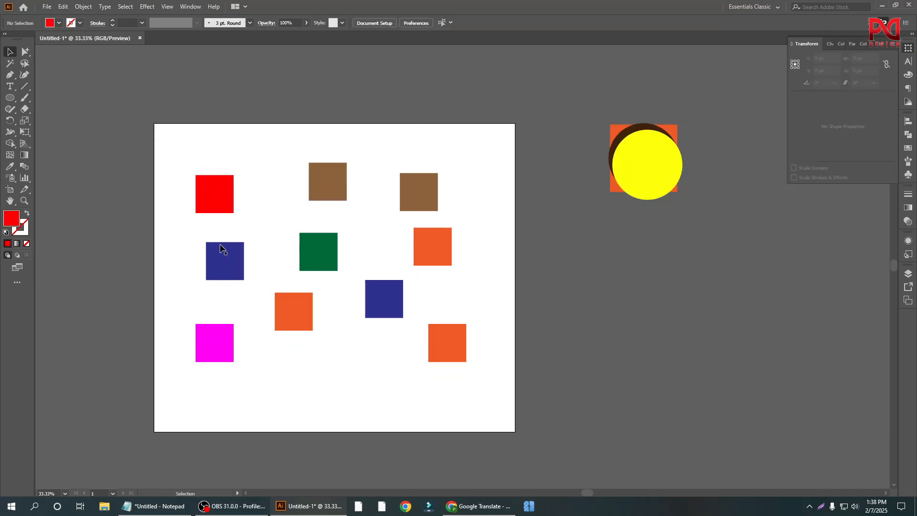
Draw a closed freehand selection loop with the Lasso Tool, starting beside the left edge of the left dark blue square.
{"action": "scroll", "coordinate": [217, 253], "scroll_direction": "up", "scroll_amount": 1}
{"action": "scroll", "coordinate": [224, 263], "scroll_direction": "down", "scroll_amount": 1}
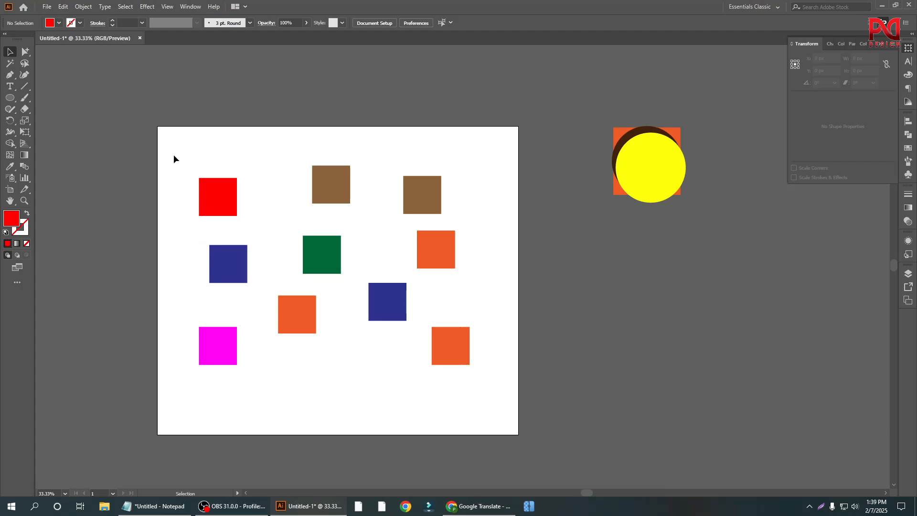
{"action": "left_click", "coordinate": [24, 65]}
{"action": "scroll", "coordinate": [432, 312], "scroll_direction": "up", "scroll_amount": 1}
{"action": "scroll", "coordinate": [421, 291], "scroll_direction": "down", "scroll_amount": 1}
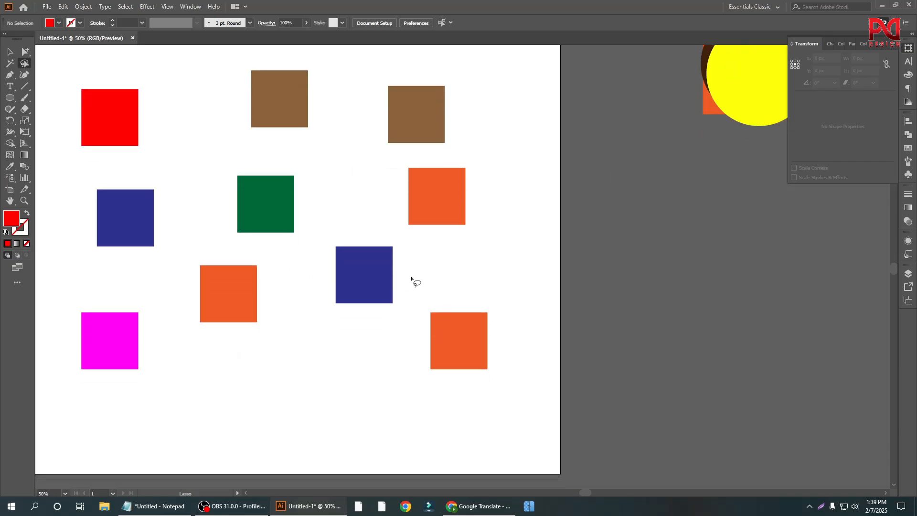
{"action": "scroll", "coordinate": [411, 279], "scroll_direction": "down", "scroll_amount": 1}
{"action": "scroll", "coordinate": [351, 292], "scroll_direction": "up", "scroll_amount": 1}
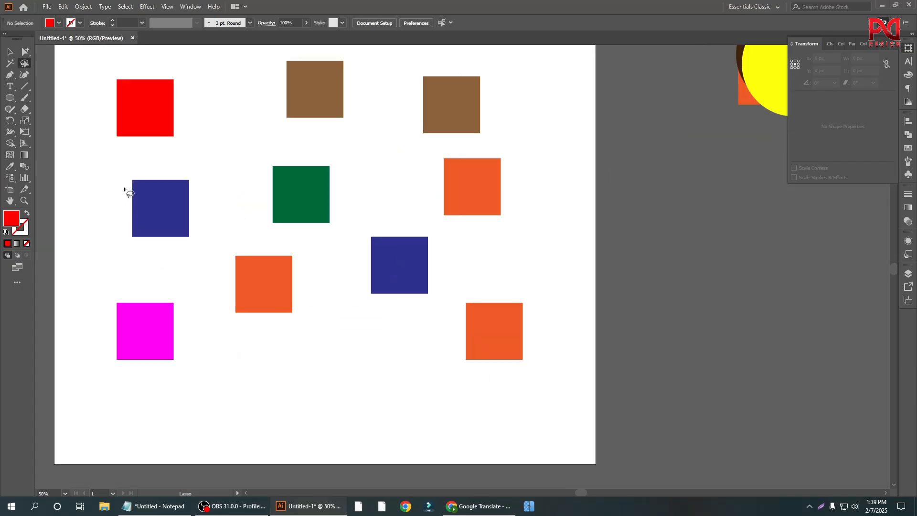
{"action": "mouse_move", "coordinate": [124, 189]}
{"action": "left_mouse_down"}
{"action": "mouse_move", "coordinate": [154, 227]}
{"action": "mouse_move", "coordinate": [246, 302]}
{"action": "mouse_move", "coordinate": [280, 307]}
{"action": "mouse_move", "coordinate": [435, 266]}
{"action": "mouse_move", "coordinate": [502, 228]}
{"action": "mouse_move", "coordinate": [507, 186]}
{"action": "mouse_move", "coordinate": [491, 170]}
{"action": "mouse_move", "coordinate": [458, 175]}
{"action": "mouse_move", "coordinate": [437, 218]}
{"action": "mouse_move", "coordinate": [406, 246]}
{"action": "mouse_move", "coordinate": [263, 277]}
{"action": "mouse_move", "coordinate": [129, 189]}
{"action": "left_mouse_up"}
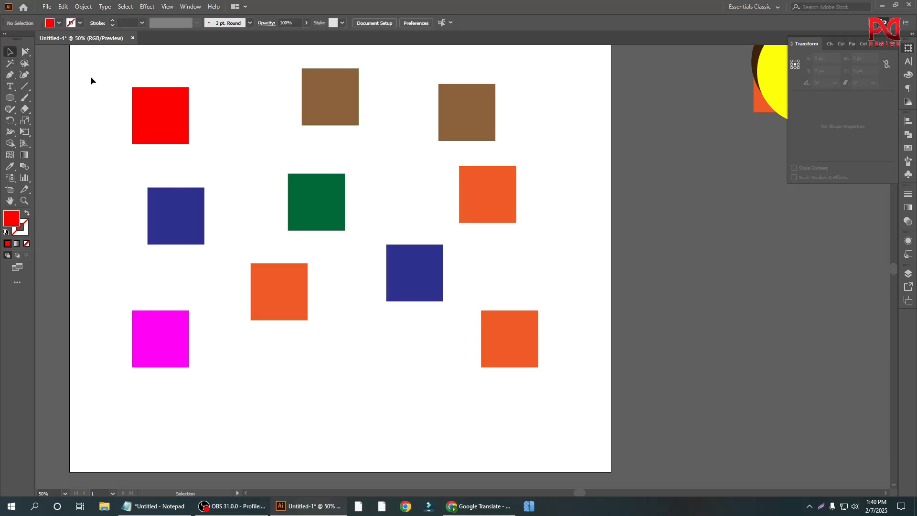
Select all the squares on the artboard at once with a Selection tool marquee and deselect them.
{"action": "left_click_drag", "start_coordinate": [92, 77], "coordinate": [538, 290]}
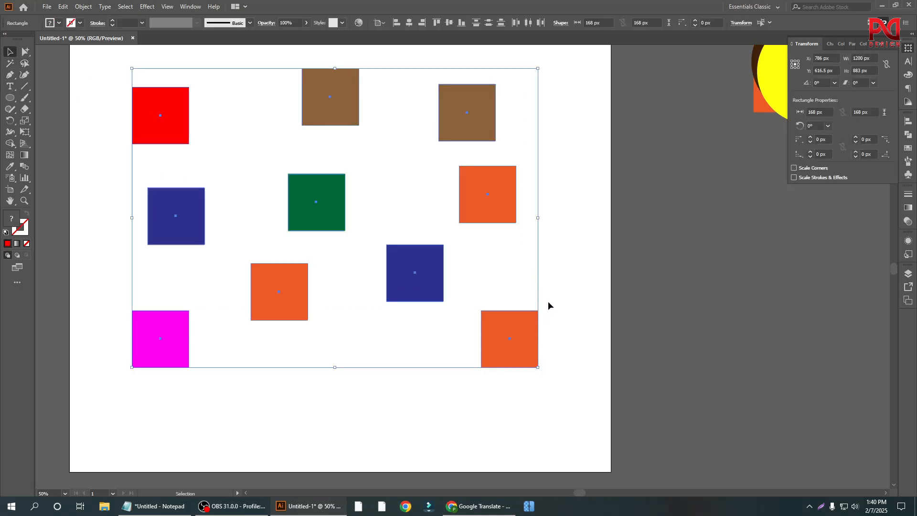
{"action": "left_click", "coordinate": [548, 305]}
{"action": "scroll", "coordinate": [388, 248], "scroll_direction": "down", "scroll_amount": 1}
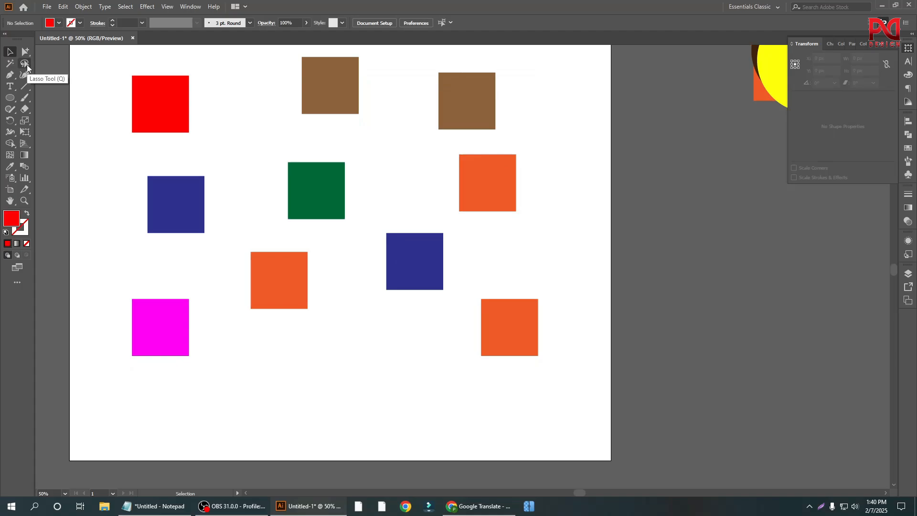
{"action": "scroll", "coordinate": [300, 305], "scroll_direction": "down", "scroll_amount": 2}
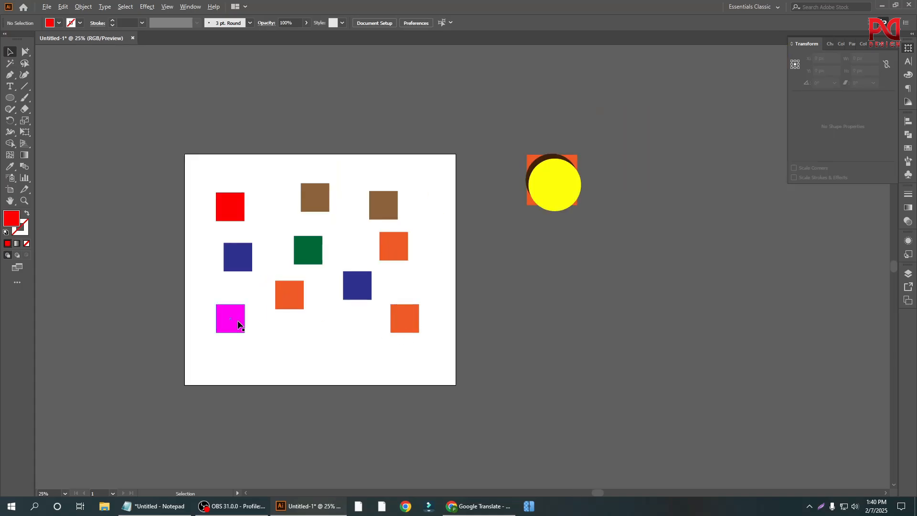
{"action": "scroll", "coordinate": [239, 320], "scroll_direction": "up", "scroll_amount": 1}
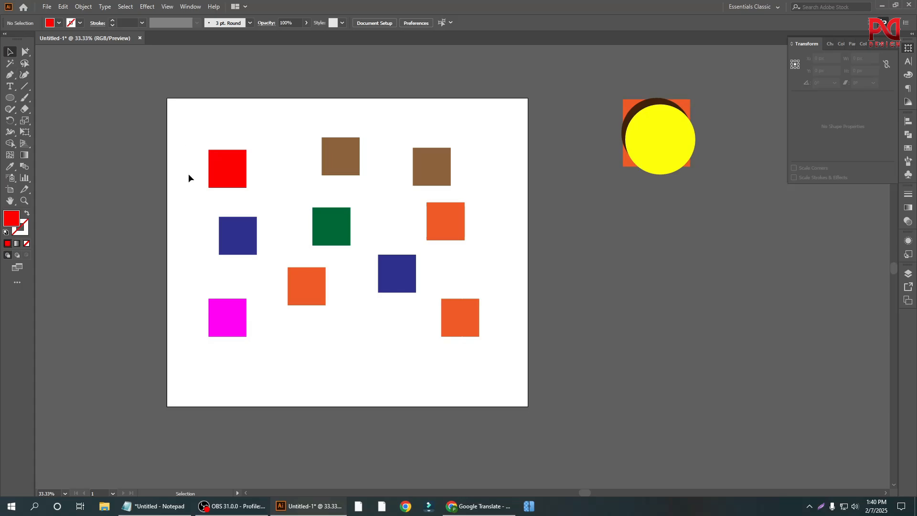
{"action": "scroll", "coordinate": [427, 356], "scroll_direction": "up", "scroll_amount": 1}
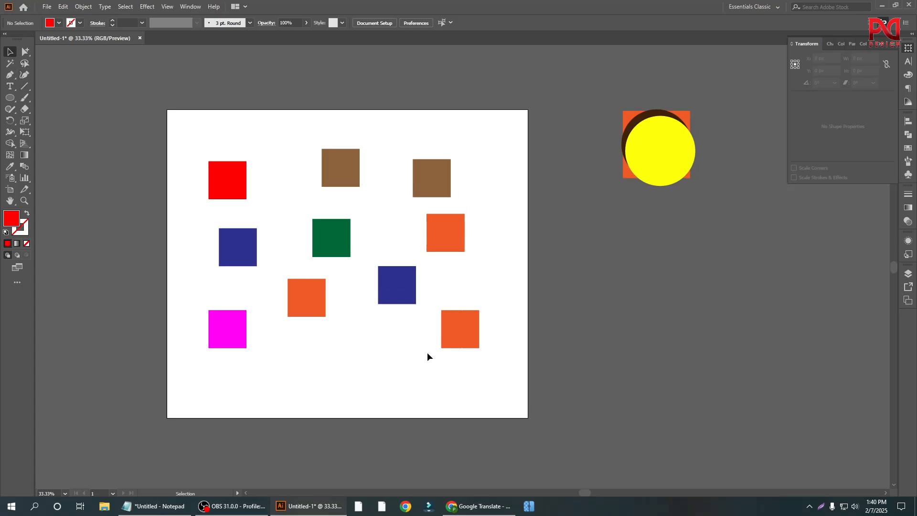